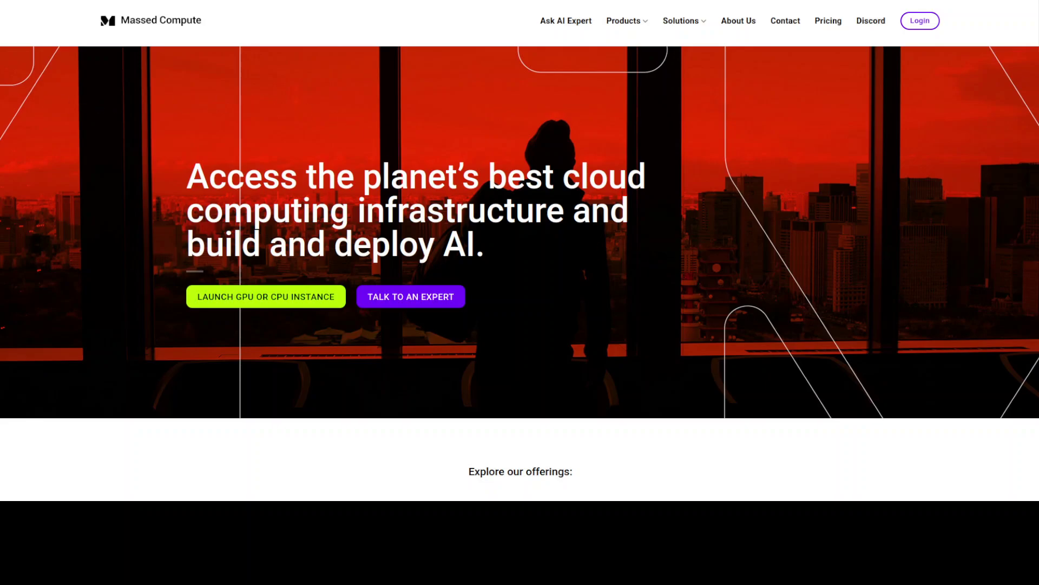
# Rerun nvidia-smi to confirm the machine's NVIDIA H100 GPU
pyautogui.click(2, 84)
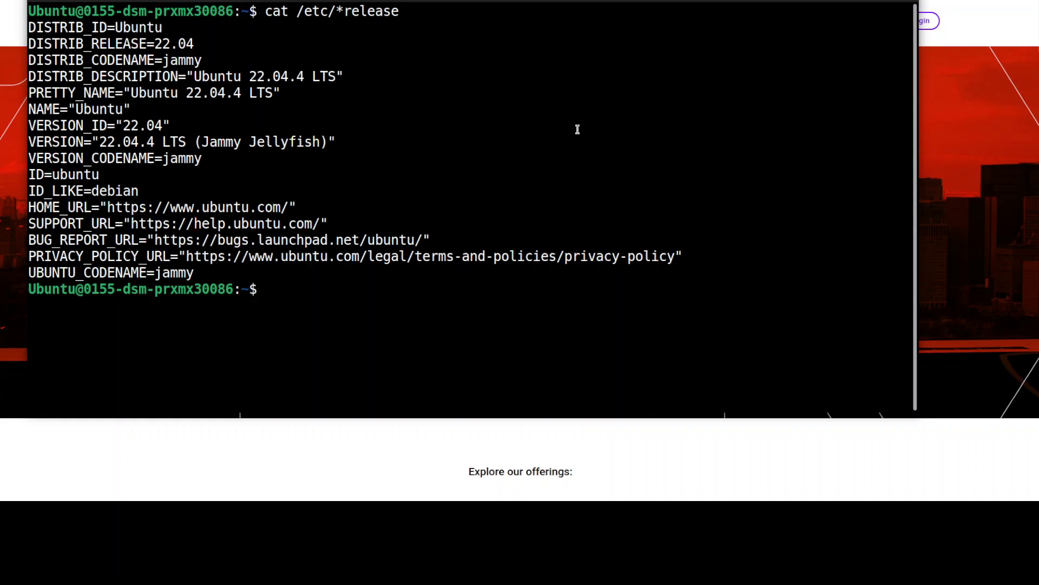
pyautogui.press('Up')
pyautogui.press('Up')
pyautogui.press('Return')
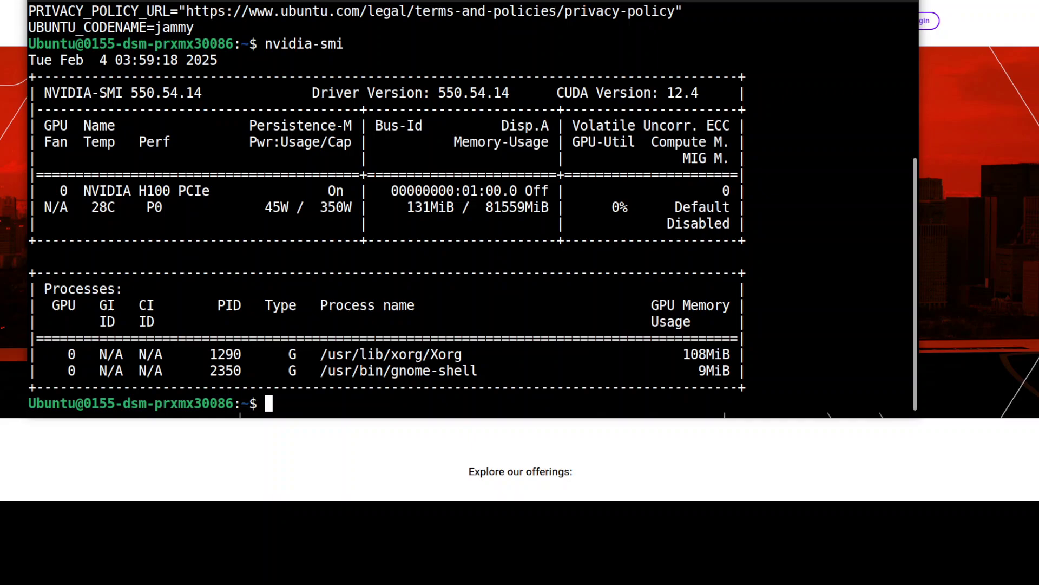
# Pip-install huggingface_hub and hf_transfer, then clear the screen and type python3
pyautogui.rightClick(366, 249)
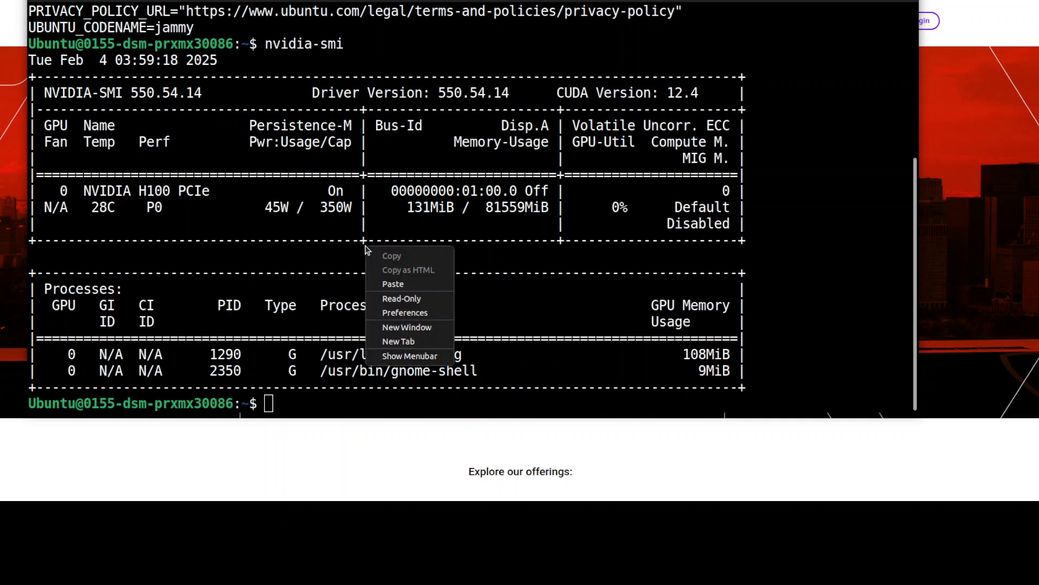
pyautogui.click(393, 284)
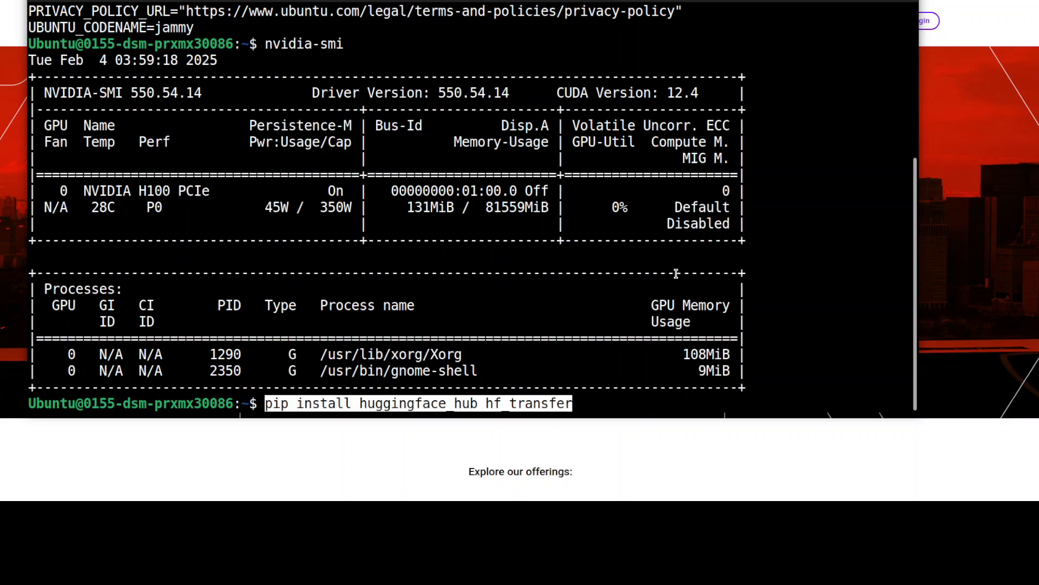
pyautogui.press('Return')
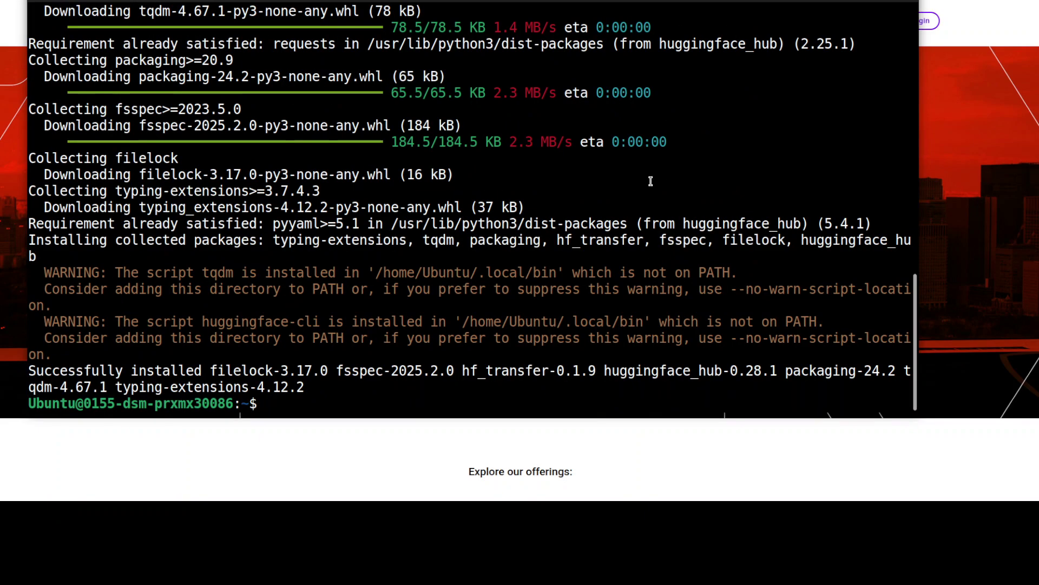
pyautogui.write('clear')
pyautogui.press('Return')
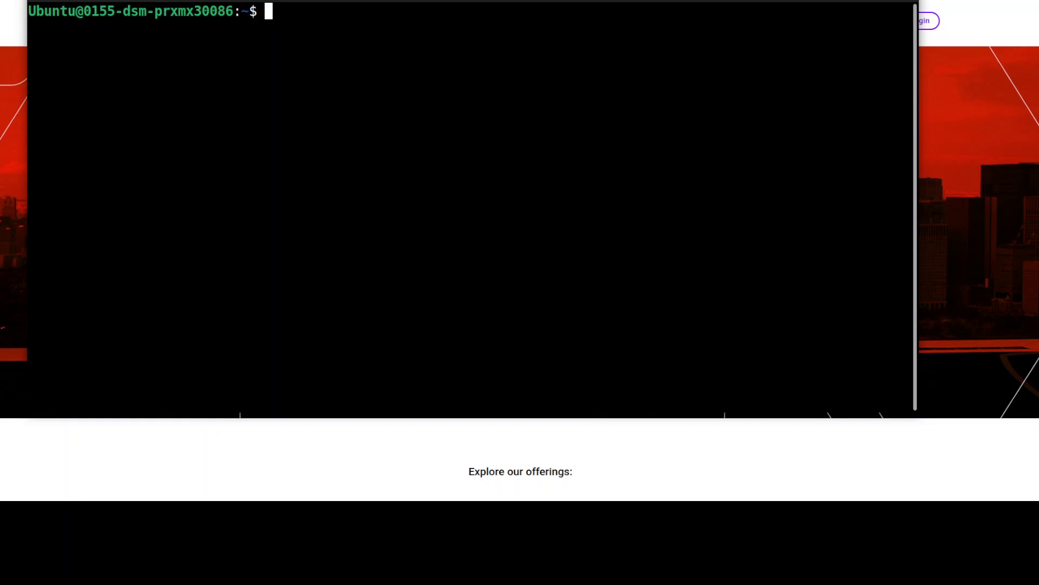
pyautogui.write('python3')
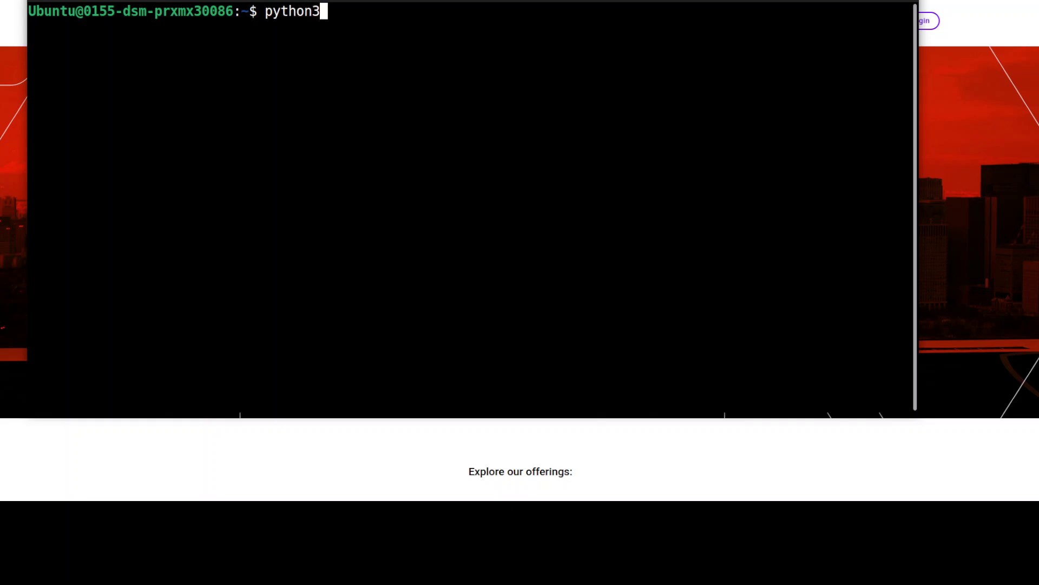
# Start Python and run snapshot_download with the UD-IQ1_S pattern, fetching all three GGUF files (3/3)
pyautogui.press('Return')
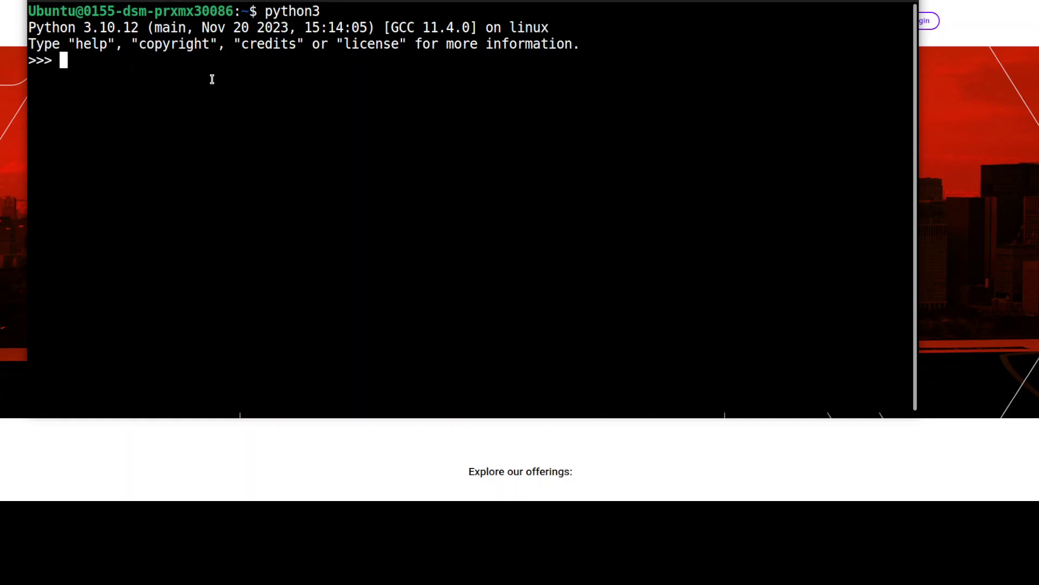
pyautogui.rightClick(304, 89)
pyautogui.click(343, 131)
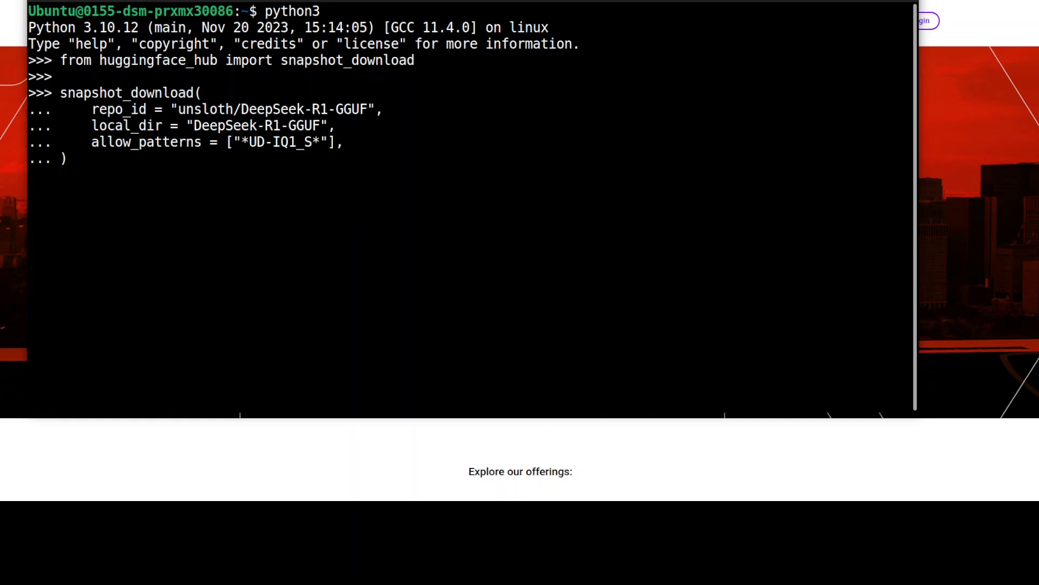
pyautogui.press('Return')
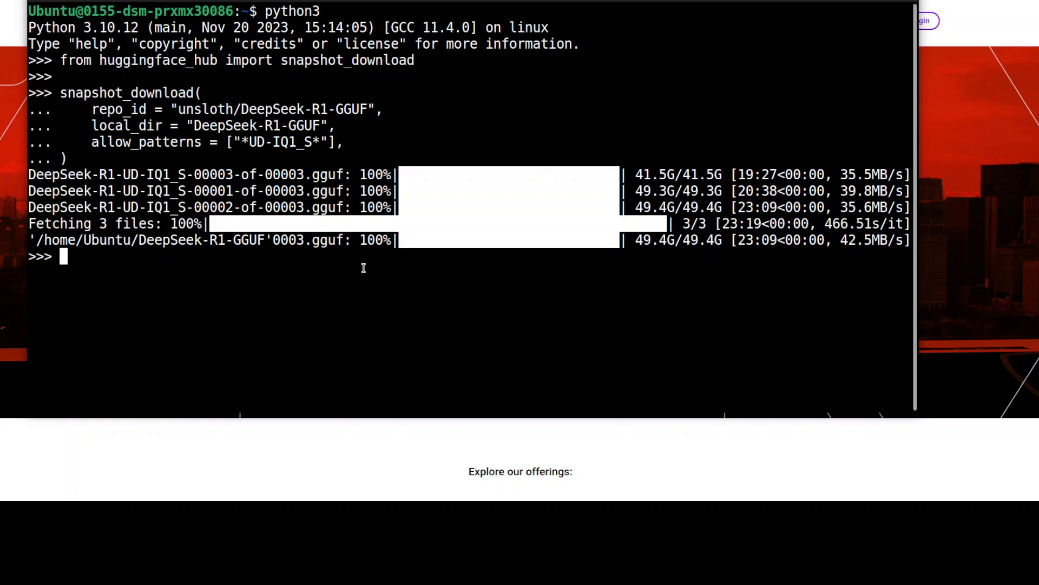
# Exit Python, list the home folder, and enter and list DeepSeek-R1-GGUF
pyautogui.write('exit()')
pyautogui.press('Return')
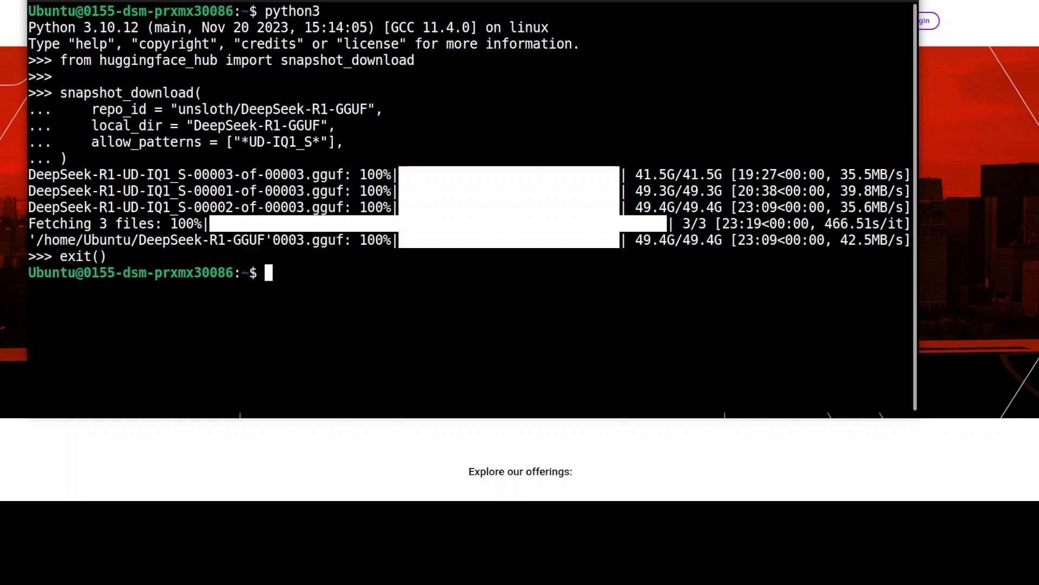
pyautogui.write('ls -ltr')
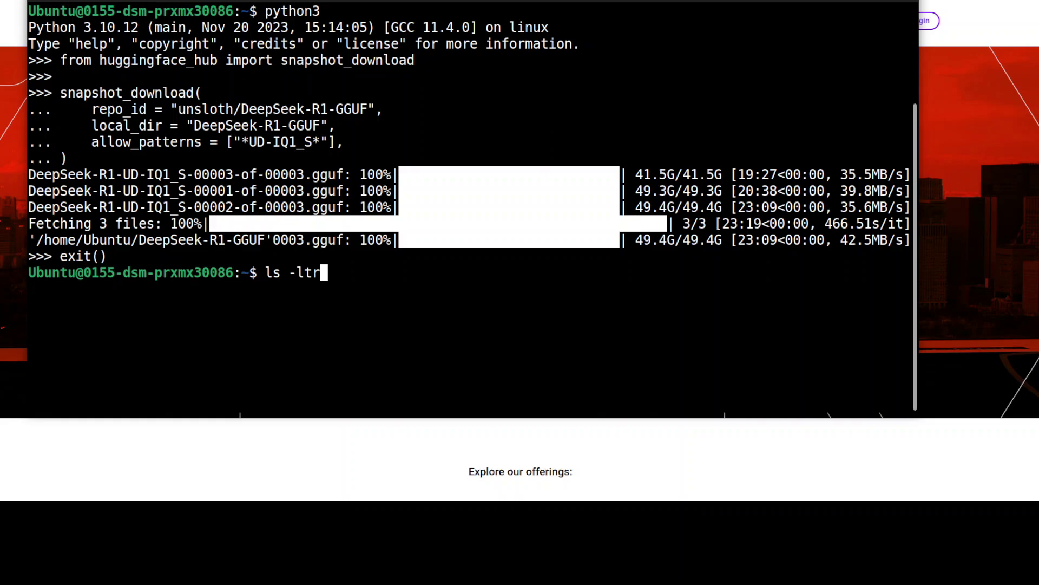
pyautogui.press('Return')
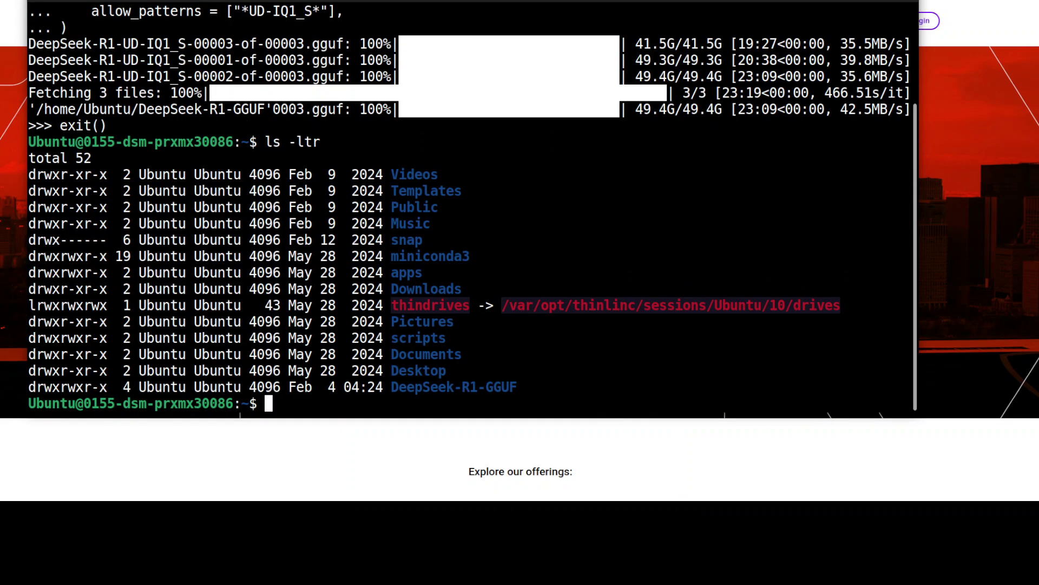
pyautogui.write('cd Dee')
pyautogui.press('Tab')
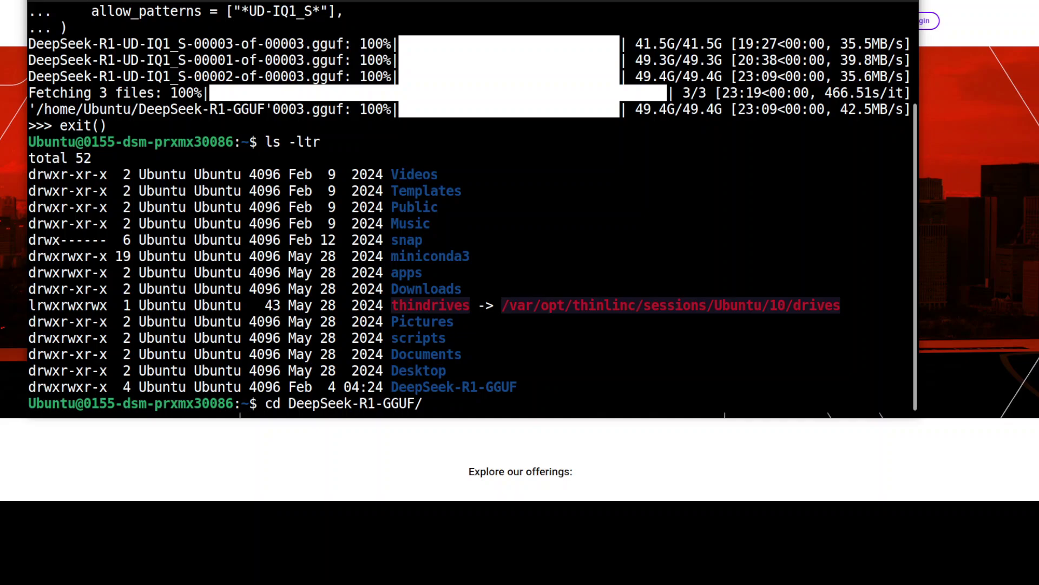
pyautogui.press('Return')
pyautogui.write('ls')
pyautogui.press('Return')
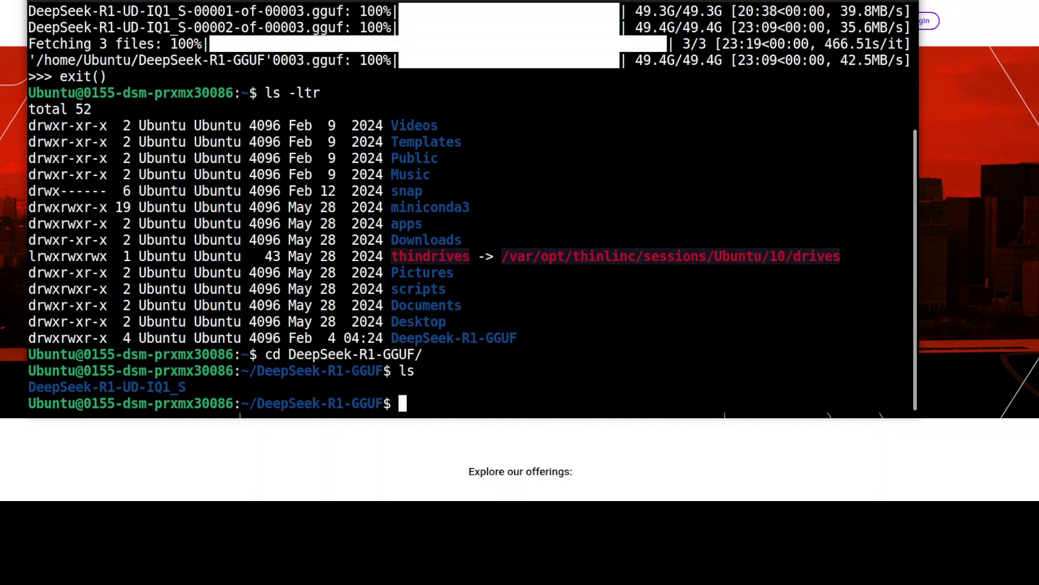
# In DeepSeek-R1-UD-IQ1_S, list the gguf files and print the path, then return home
pyautogui.write('cd Dee')
pyautogui.press('Tab')
pyautogui.press('Return')
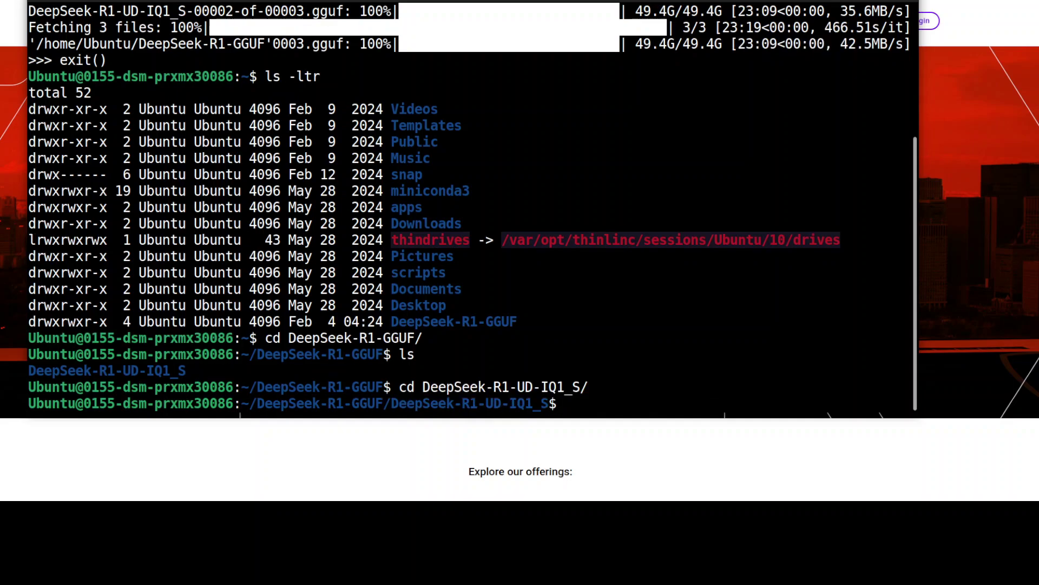
pyautogui.write('ls -ltr')
pyautogui.press('Return')
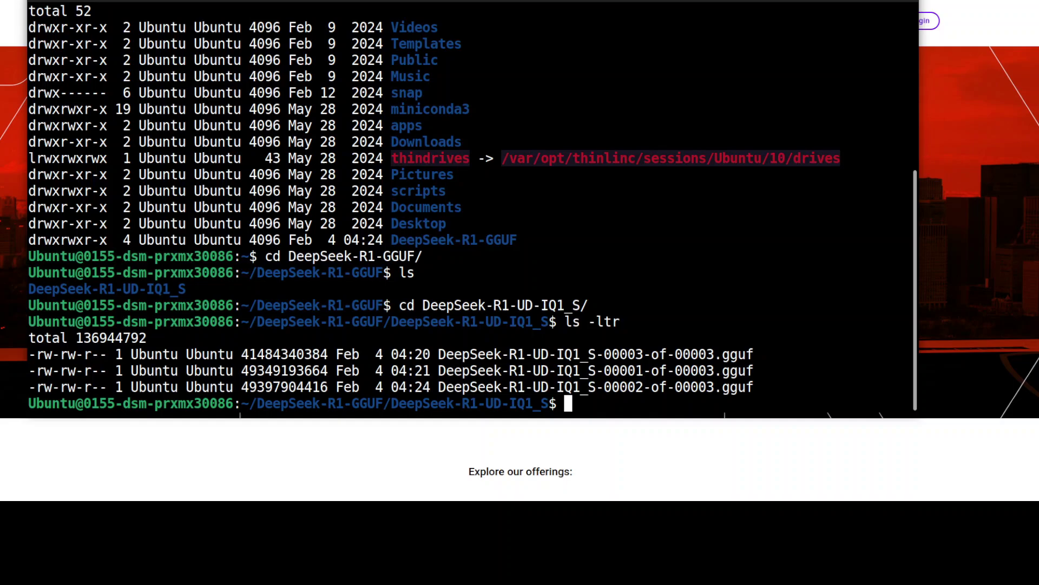
pyautogui.write('pwd')
pyautogui.press('Return')
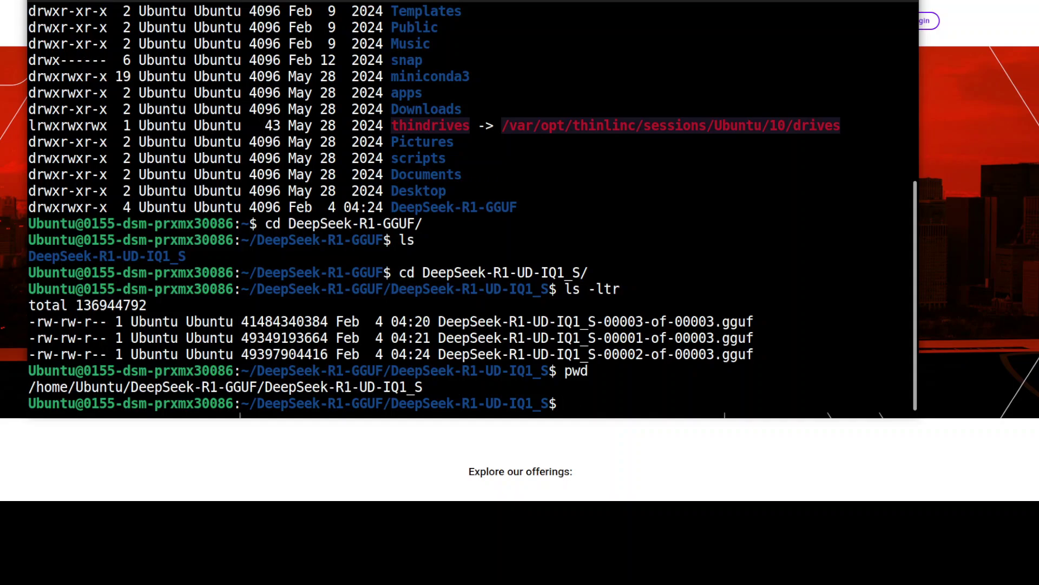
pyautogui.write('cd')
pyautogui.press('Return')
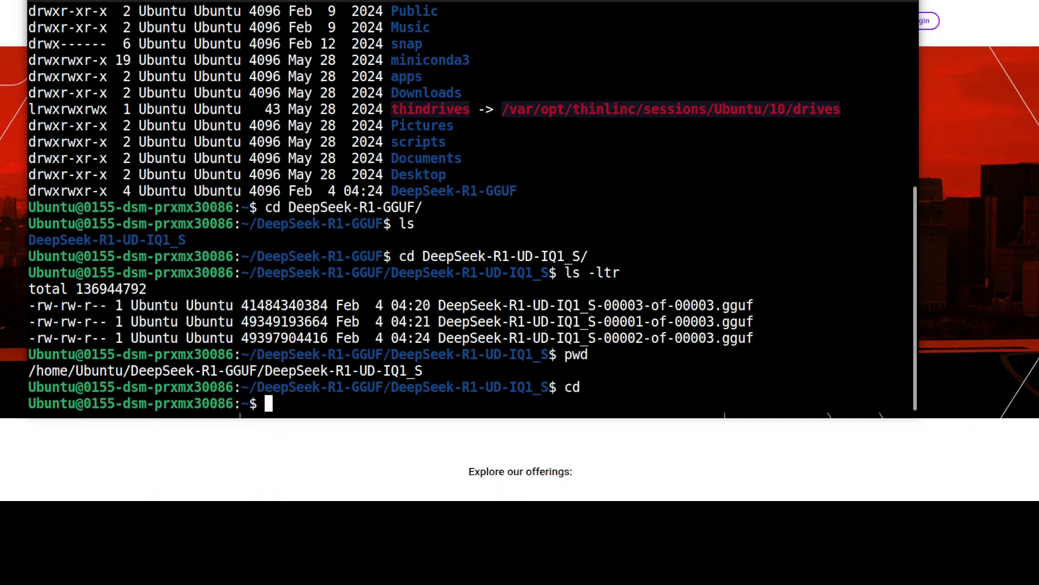
pyautogui.hotkey('ctrl', 'c')
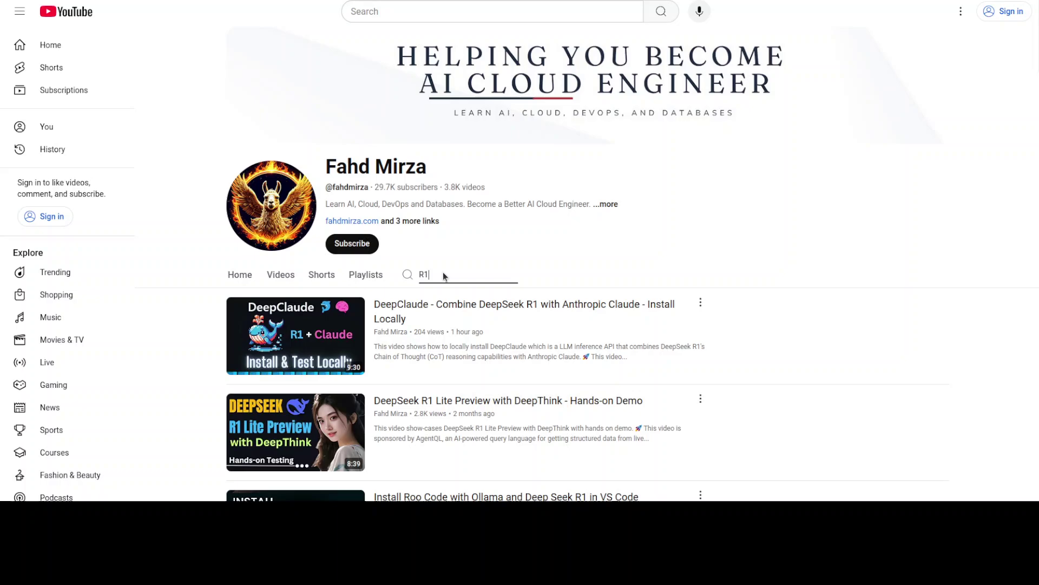
# Replace 'R1' with 'llama' in the channel video search to list llama.cpp tutorials
pyautogui.doubleClick(395, 275)
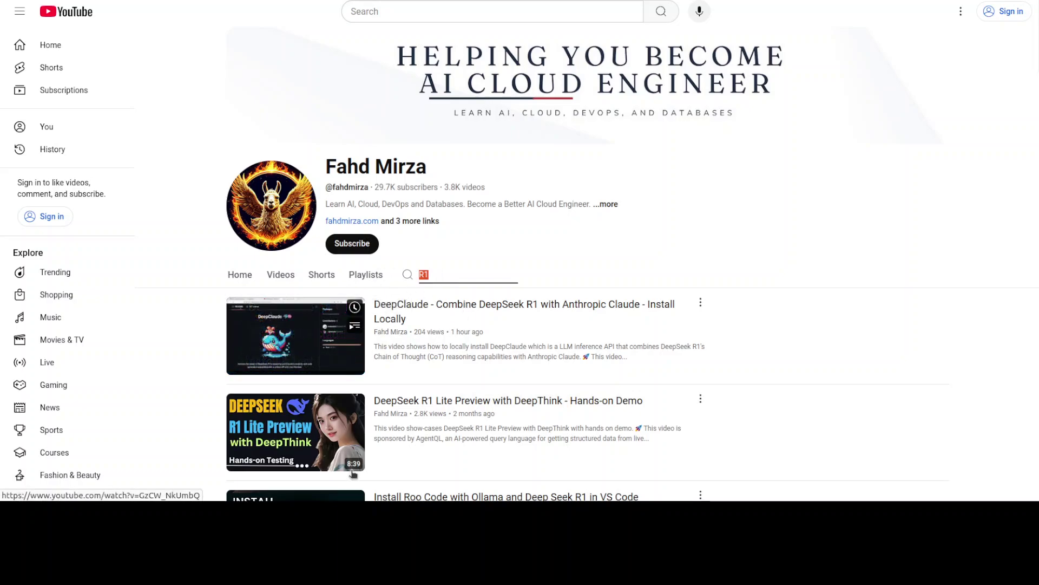
pyautogui.write('llama.cpp')
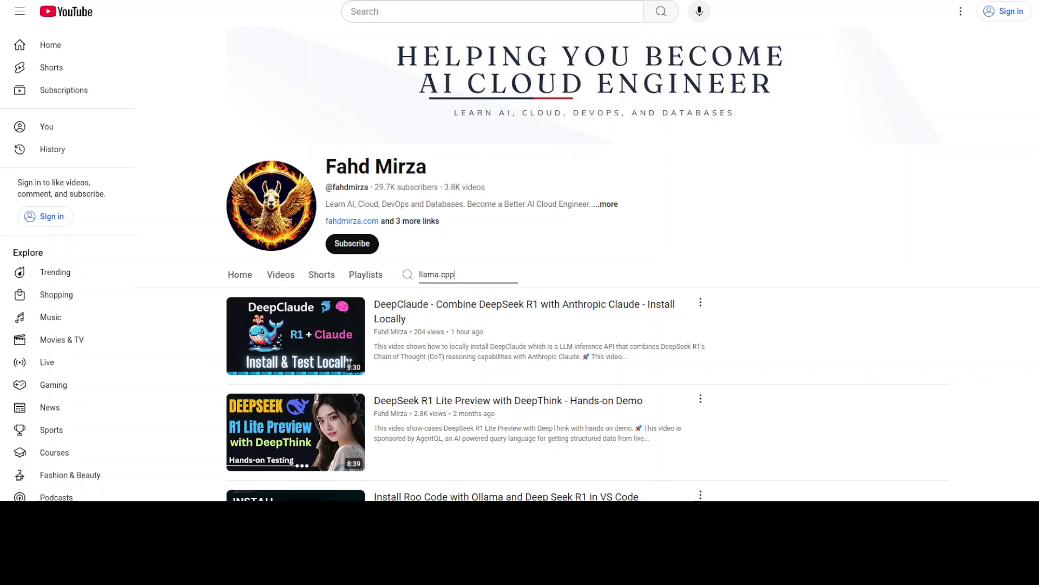
pyautogui.press('Return')
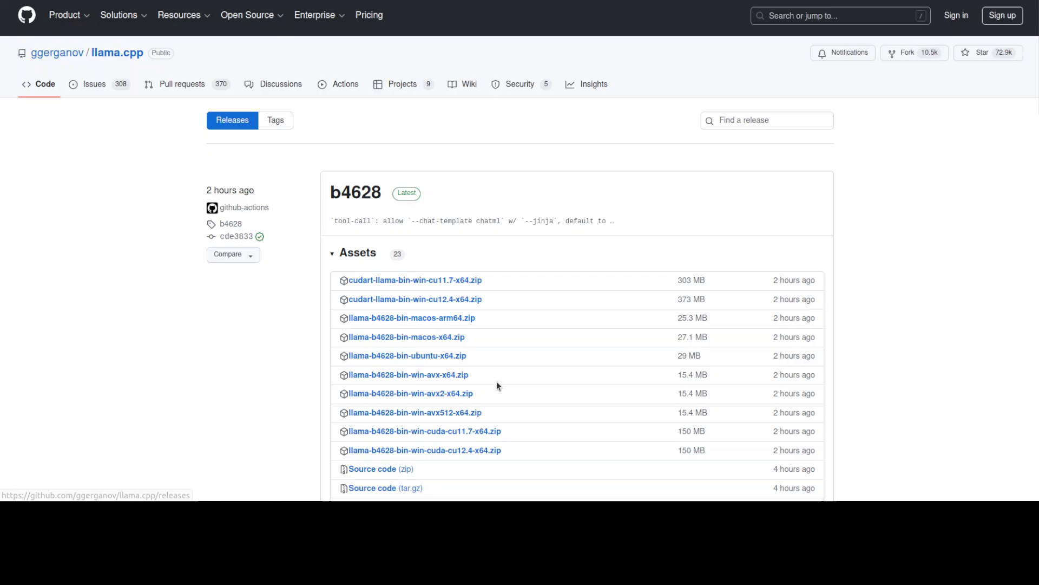
# Save the release asset llama-b4628-bin-ubuntu-x64.zip into the home folder
pyautogui.scroll(-1, 216, 297)
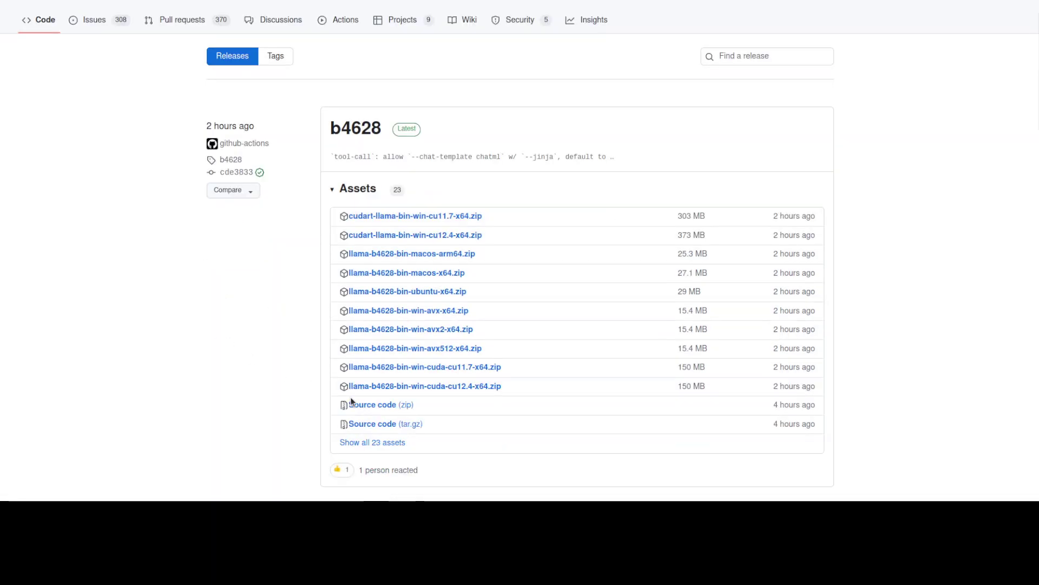
pyautogui.rightClick(407, 294)
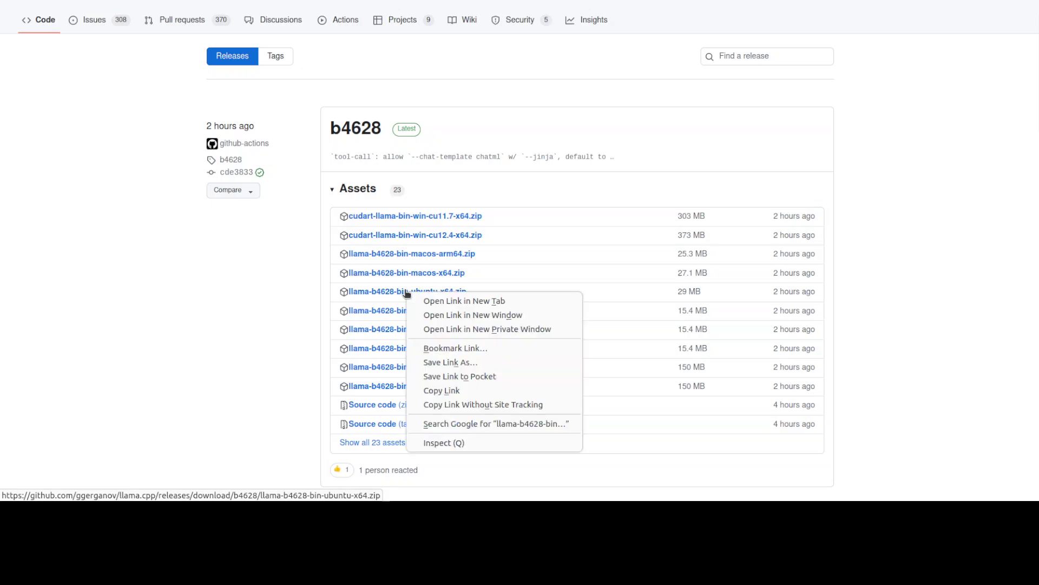
pyautogui.click(478, 362)
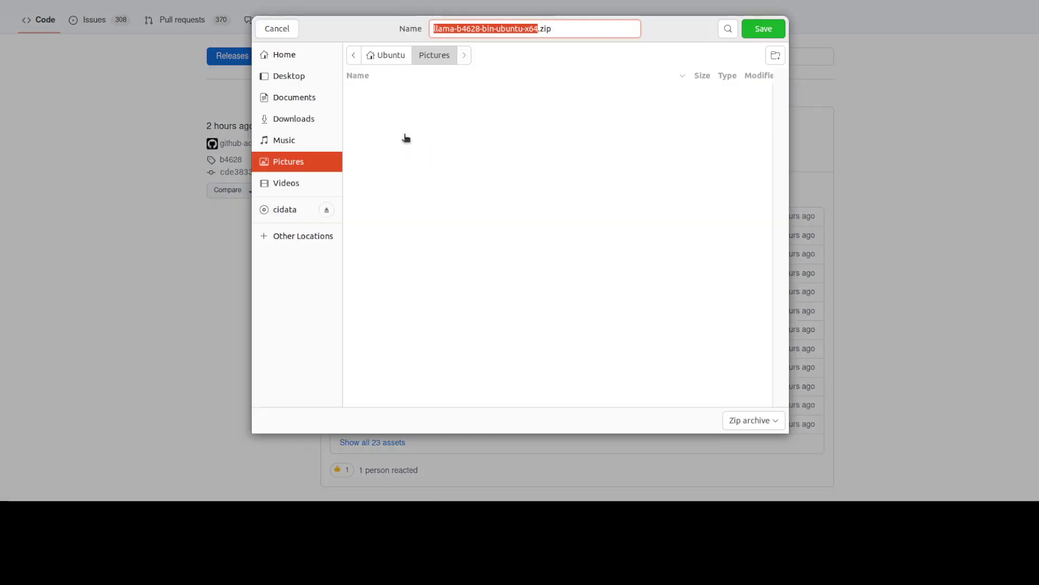
pyautogui.click(287, 55)
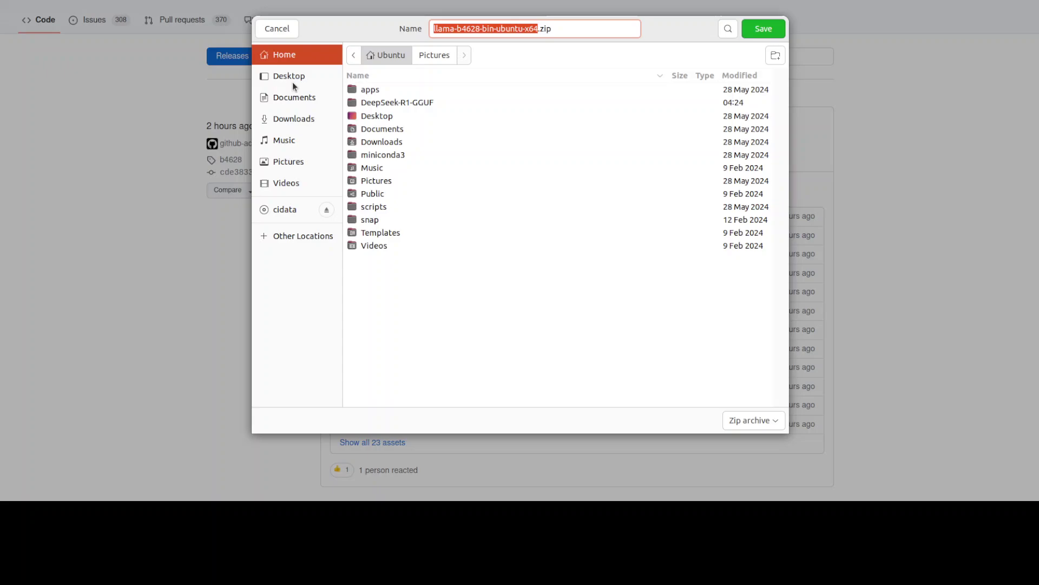
pyautogui.click(756, 31)
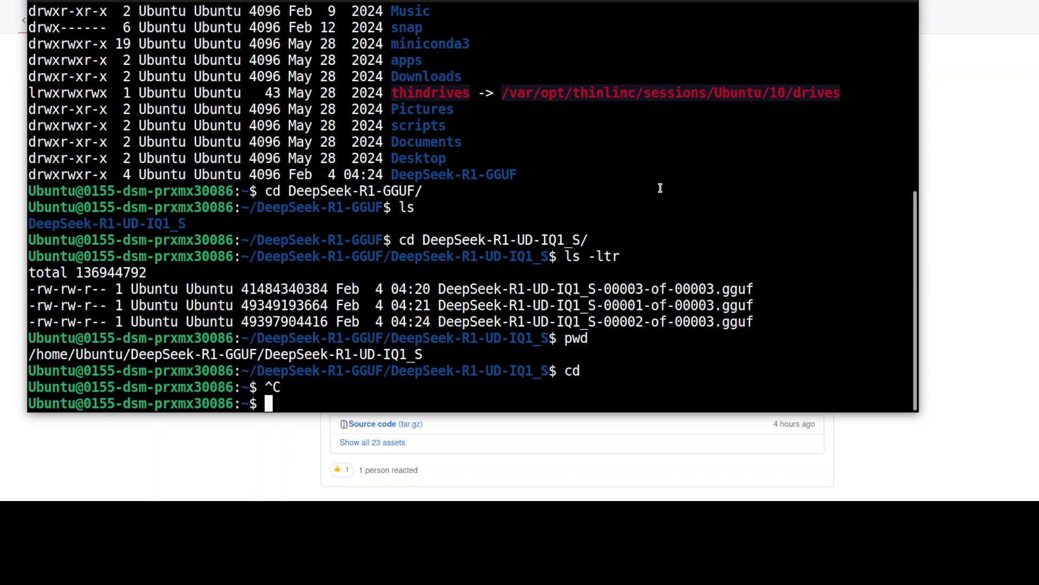
# Create an lcp folder, move the llama zip into it, and enter lcp
pyautogui.write('mkdir ')
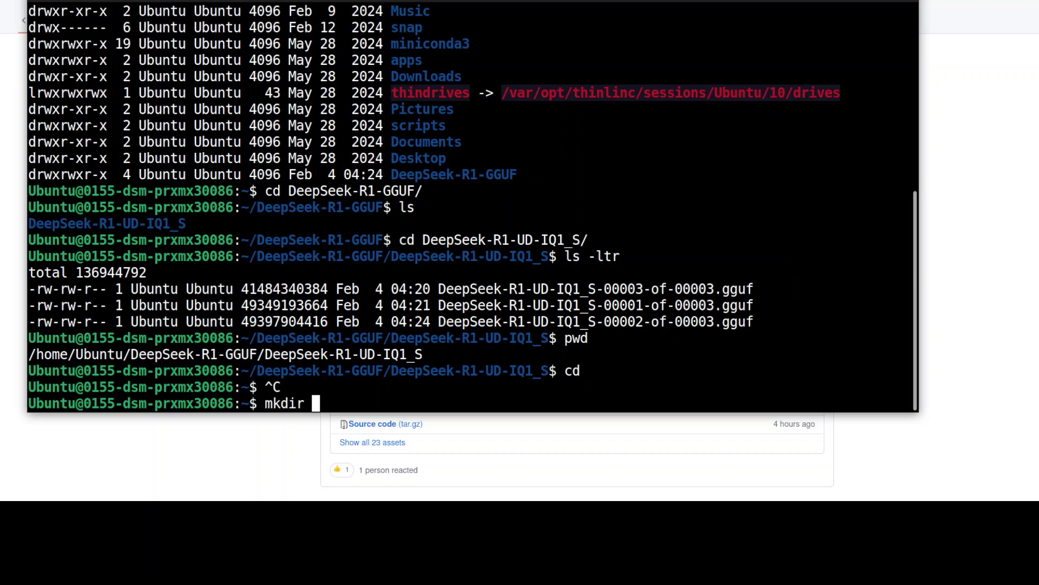
pyautogui.write('lcp')
pyautogui.press('Return')
pyautogui.write('mv lla')
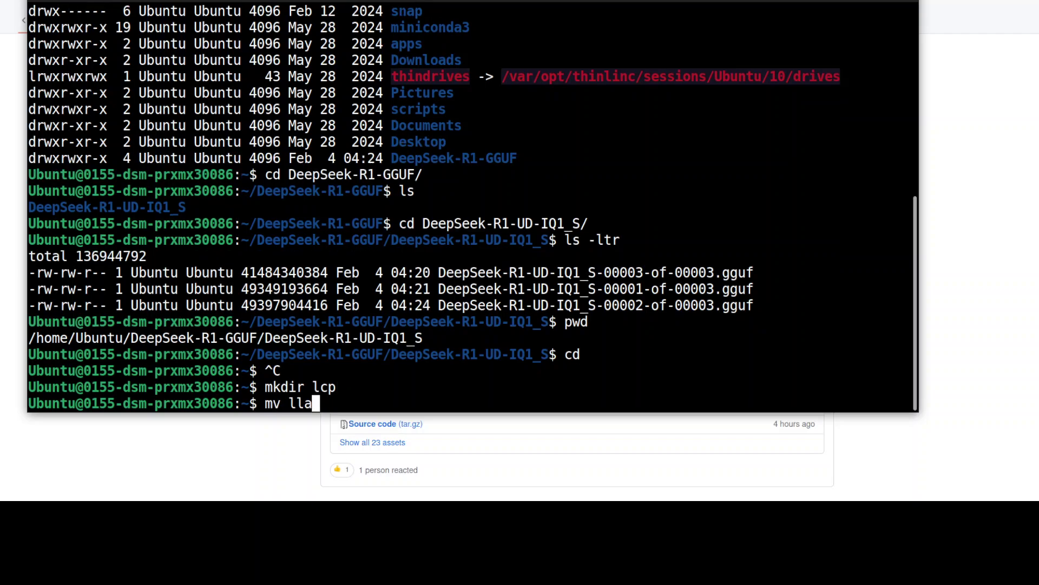
pyautogui.press('BackSpace')
pyautogui.press('BackSpace')
pyautogui.press('BackSpace')
pyautogui.press('BackSpace')
pyautogui.press('BackSpace')
pyautogui.press('BackSpace')
pyautogui.write('ls -ltr')
pyautogui.press('Return')
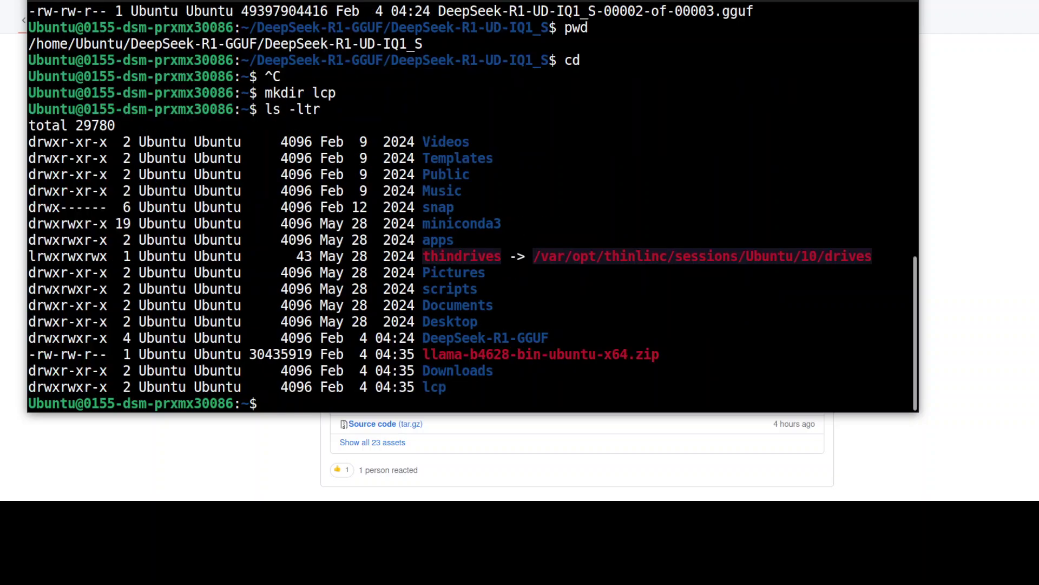
pyautogui.write('mv llama')
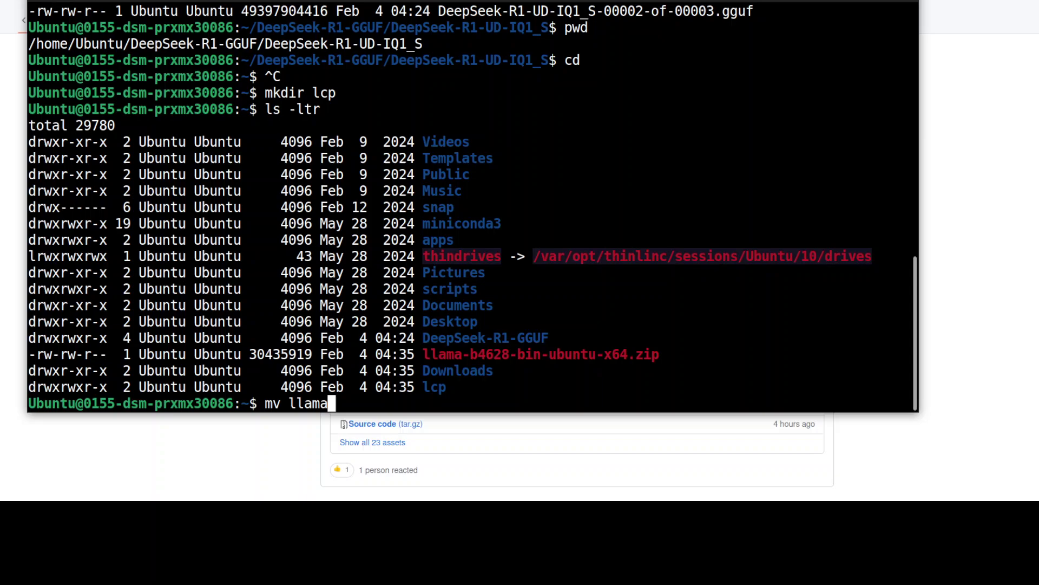
pyautogui.press('Tab')
pyautogui.write('lcp')
pyautogui.press('Return')
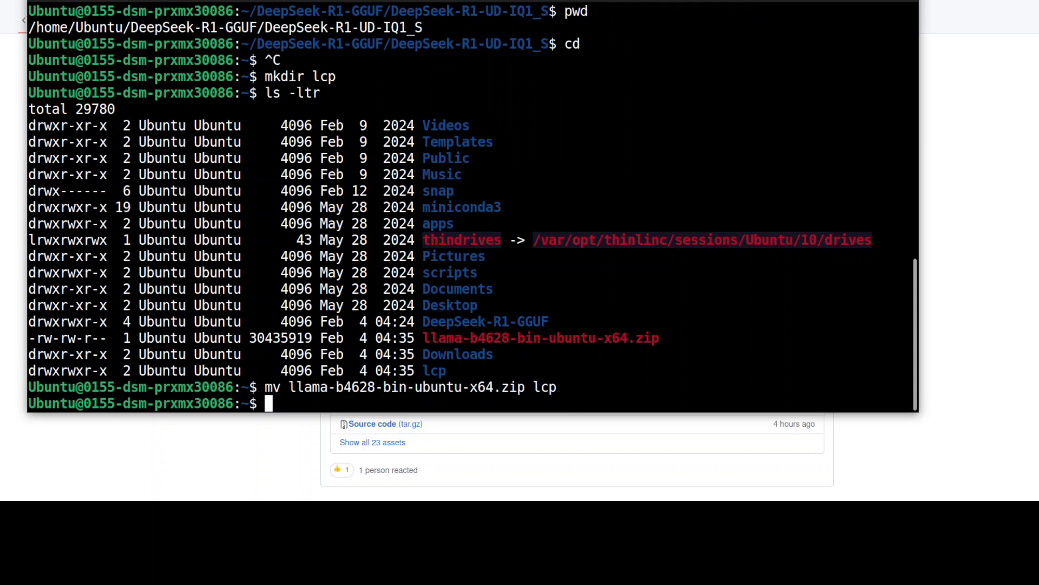
pyautogui.write('cd lcp')
pyautogui.press('Return')
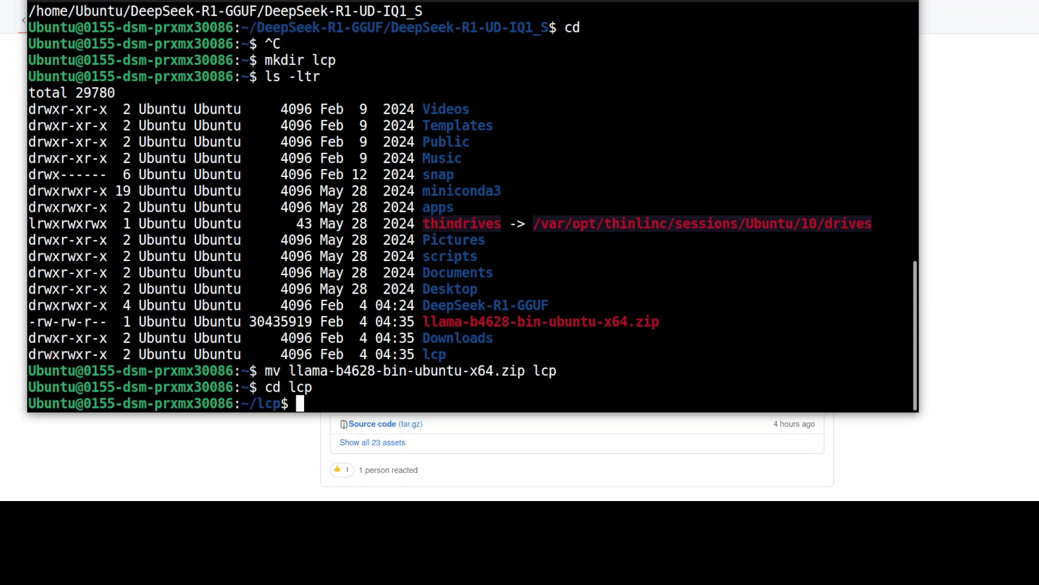
pyautogui.write('clear')
pyautogui.press('Return')
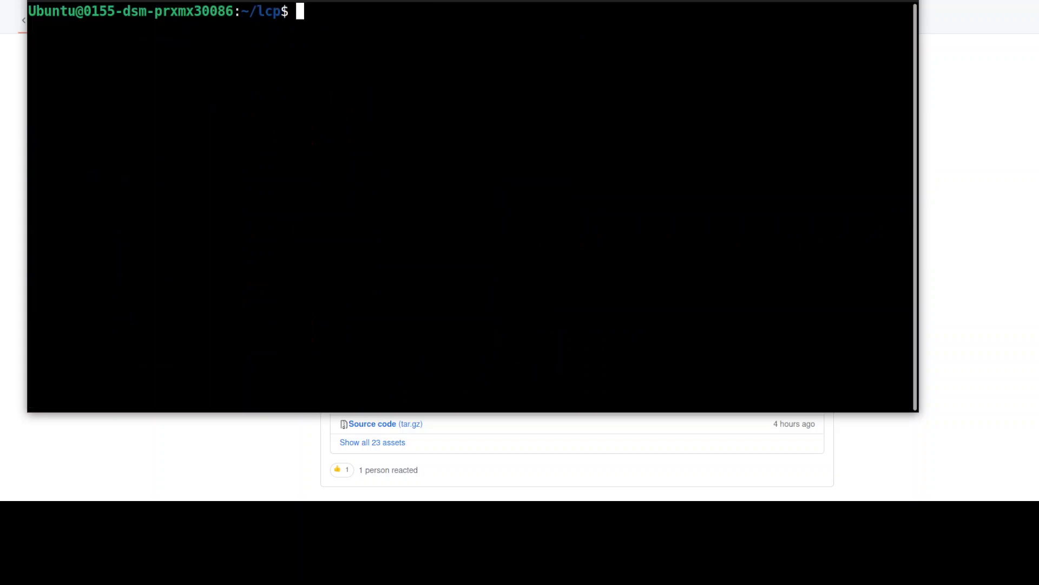
# Unzip llama-b4628-bin-ubuntu-x64.zip inside lcp and list the extracted contents
pyautogui.write('unz')
pyautogui.press('BackSpace')
pyautogui.press('BackSpace')
pyautogui.press('BackSpace')
pyautogui.write('ls -ltr')
pyautogui.press('Return')
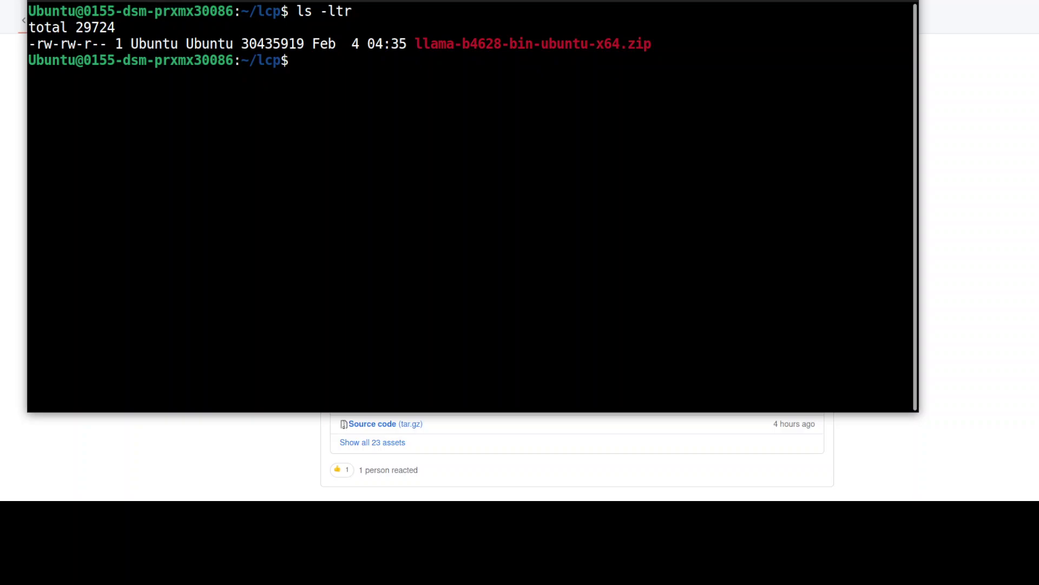
pyautogui.write('unzip llama-b4628-bin-ubuntu-x64.zip')
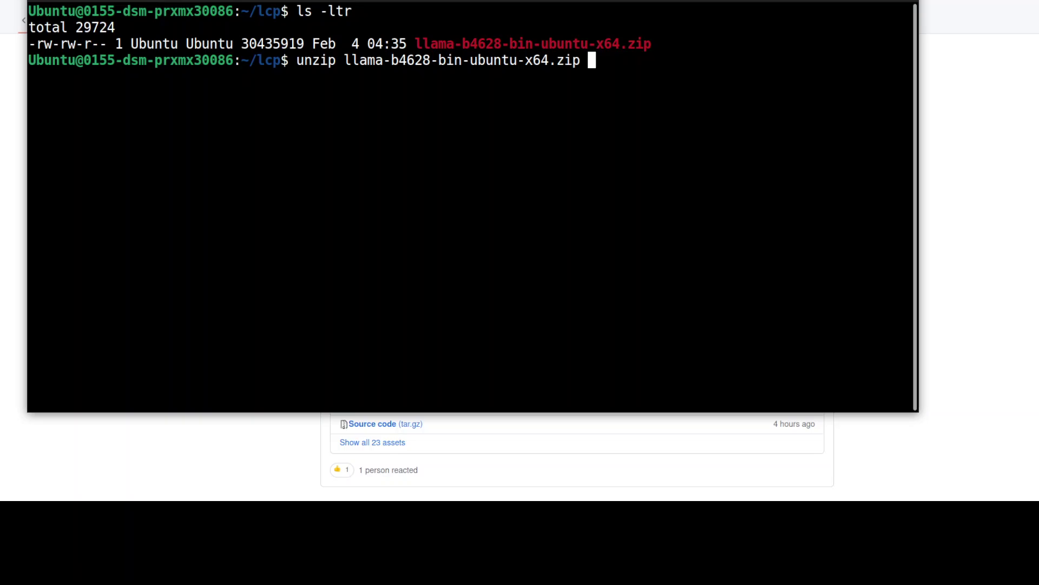
pyautogui.press('Return')
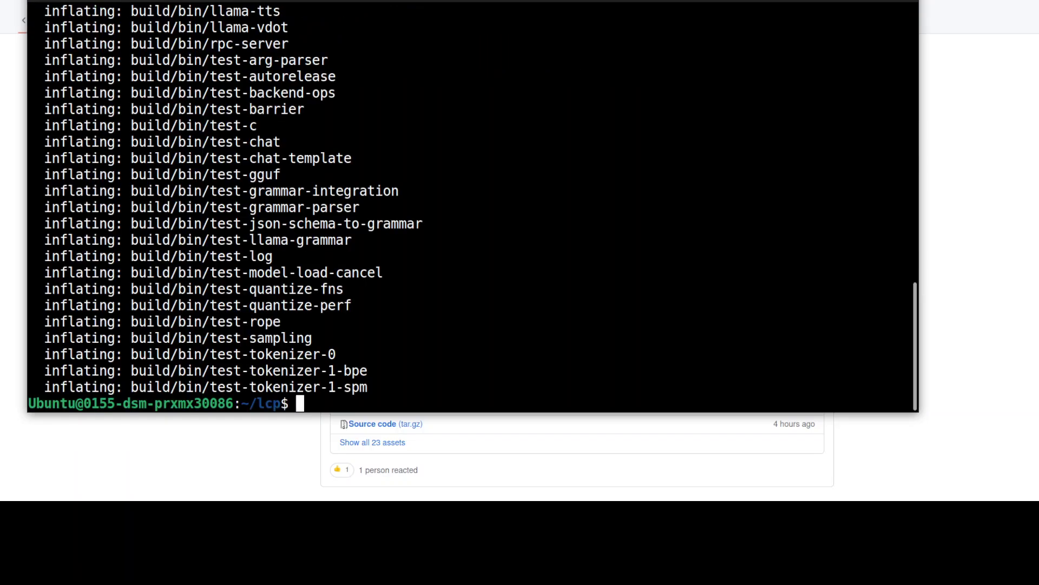
pyautogui.write('ls -ltr')
pyautogui.press('Return')
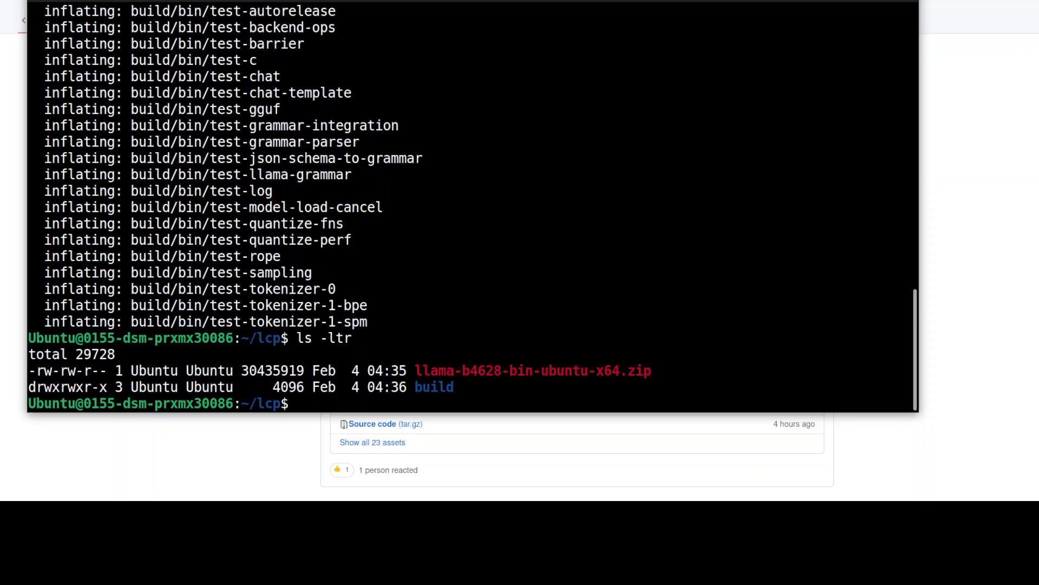
# List the llama binaries in build/bin, return home, and paste the conda openwebui command
pyautogui.write('cd build')
pyautogui.press('Return')
pyautogui.write('l')
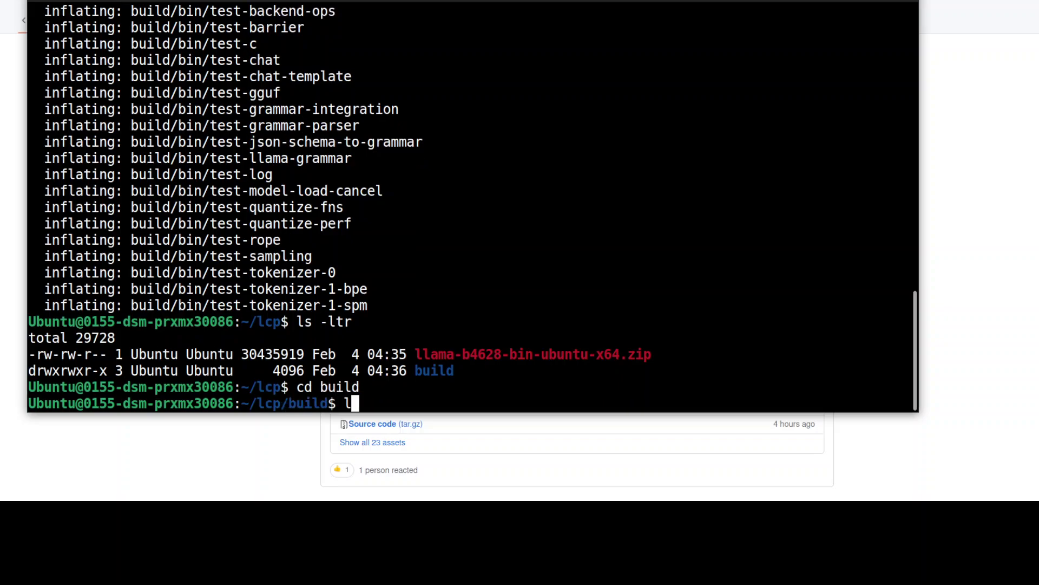
pyautogui.write('s')
pyautogui.press('Return')
pyautogui.write('cd')
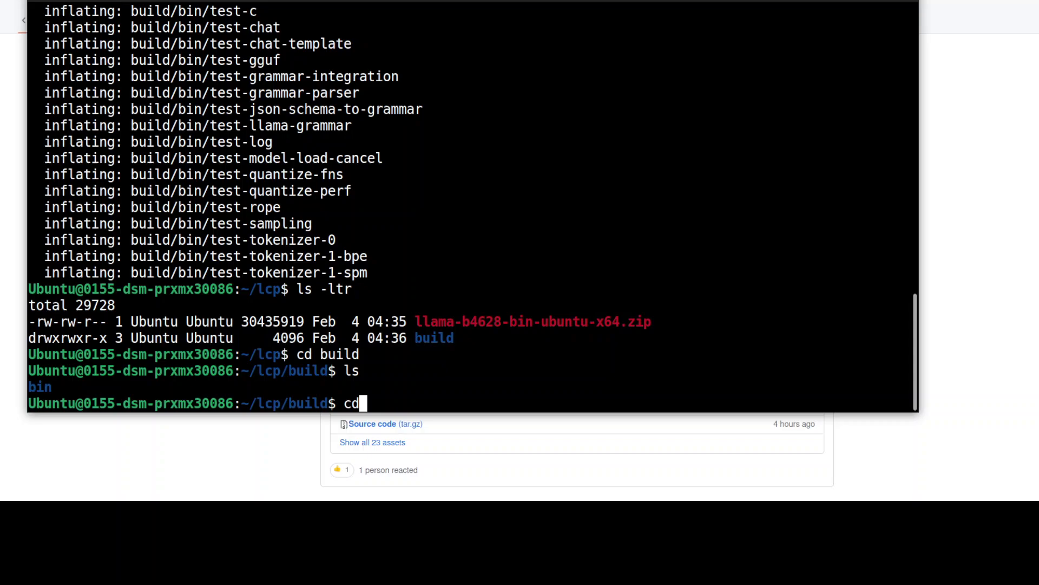
pyautogui.write(' bin')
pyautogui.press('Return')
pyautogui.write('ls')
pyautogui.press('Return')
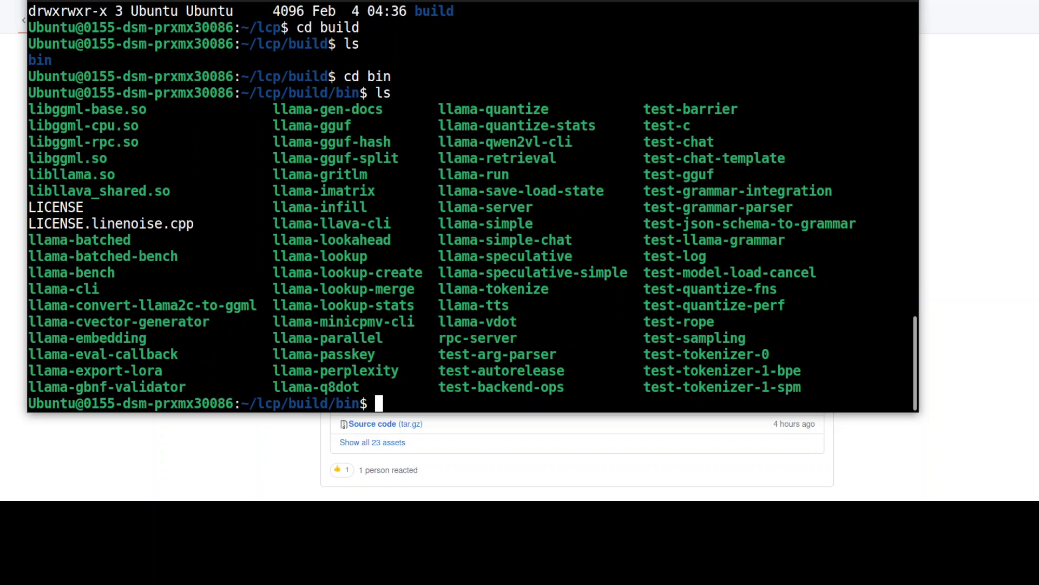
pyautogui.write('pwd')
pyautogui.press('Return')
pyautogui.write('cd')
pyautogui.press('Return')
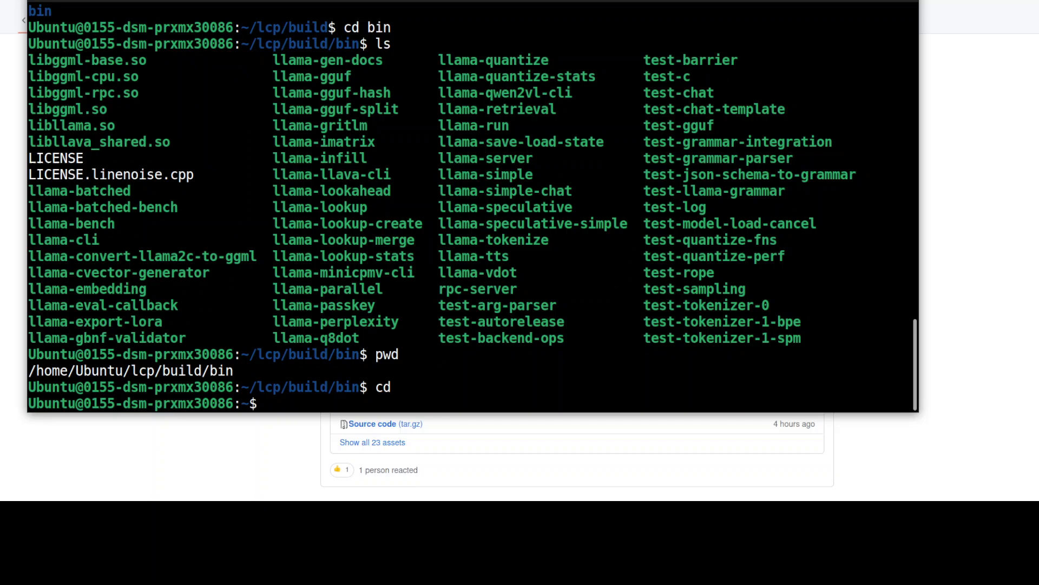
pyautogui.rightClick(536, 268)
pyautogui.click(565, 297)
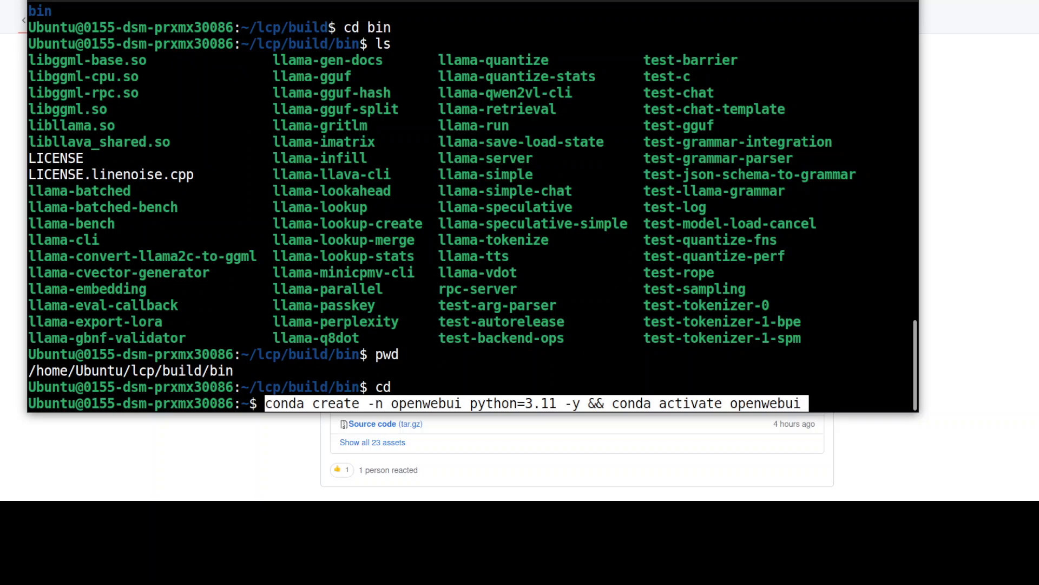
# Create and activate openwebui (Python 3.11), then install torch, transformers, accelerate, huggingface_hub
pyautogui.press('Return')
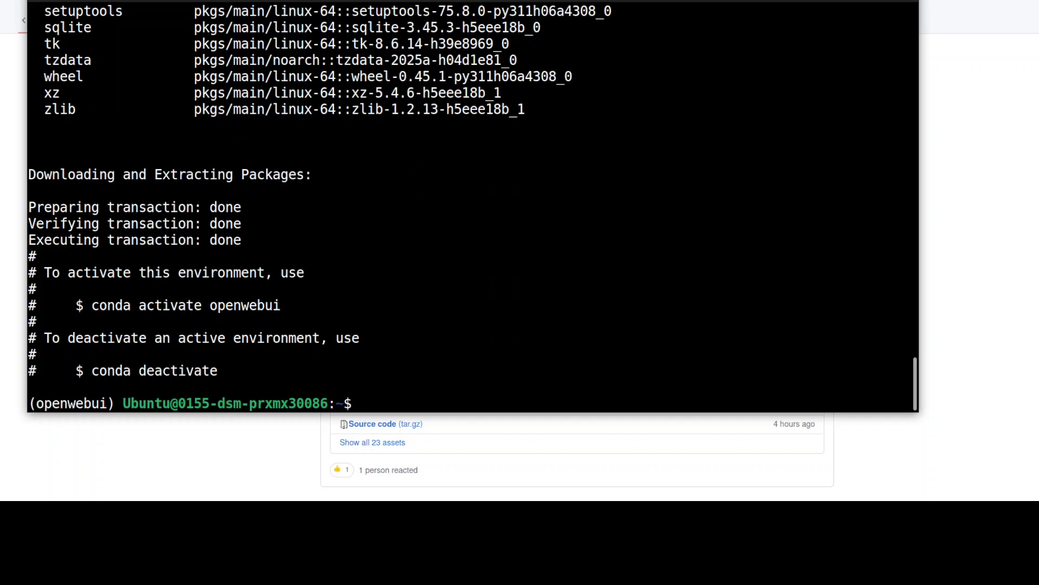
pyautogui.rightClick(463, 210)
pyautogui.press('Return')
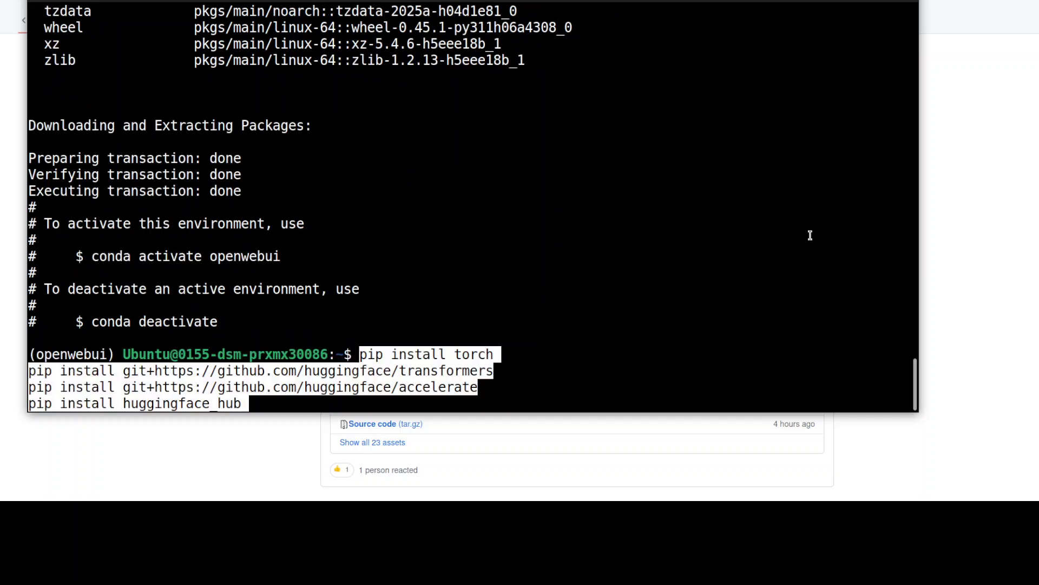
pyautogui.press('Return')
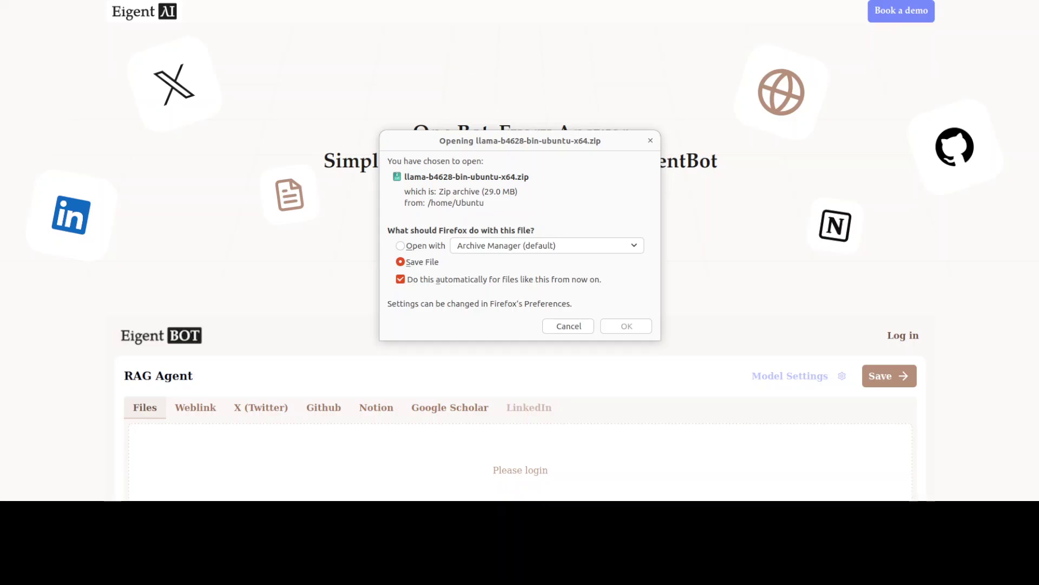
# Cancel the Firefox prompt for opening llama-b4628-bin-ubuntu-x64.zip
pyautogui.click(558, 325)
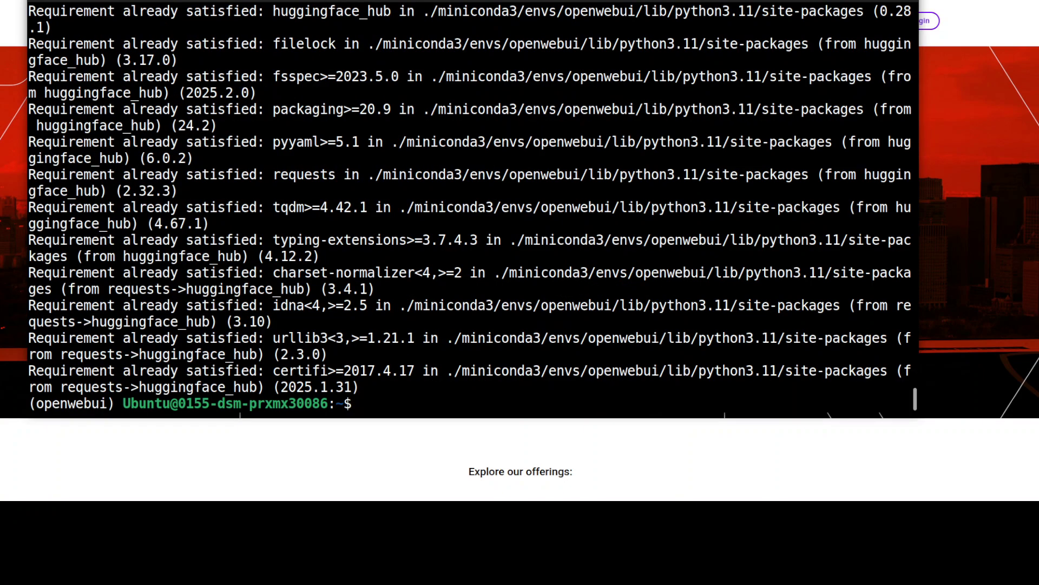
# Install Open WebUI with 'pip install open-webui'
pyautogui.rightClick(505, 197)
pyautogui.click(523, 235)
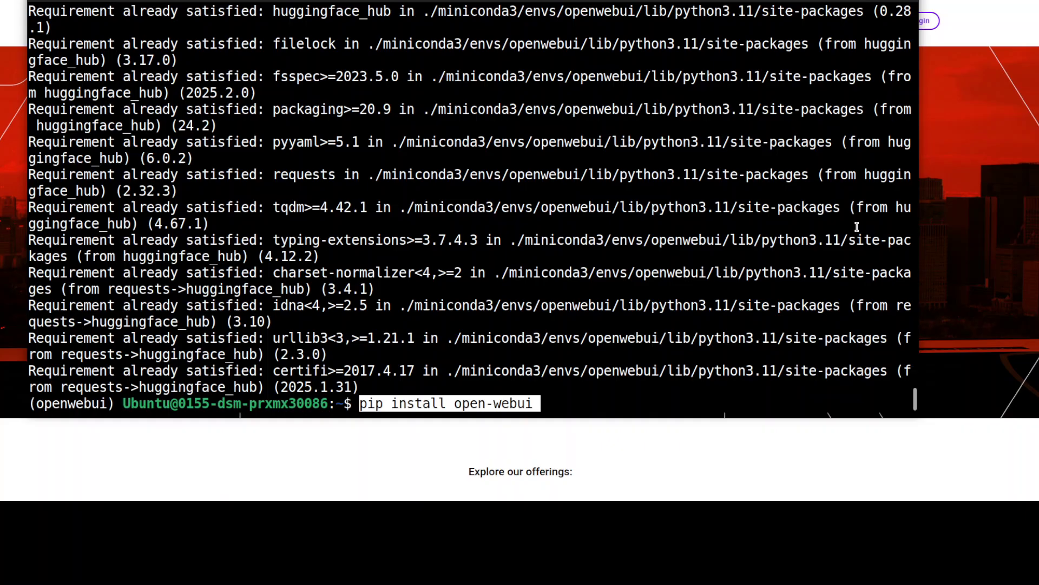
pyautogui.press('Return')
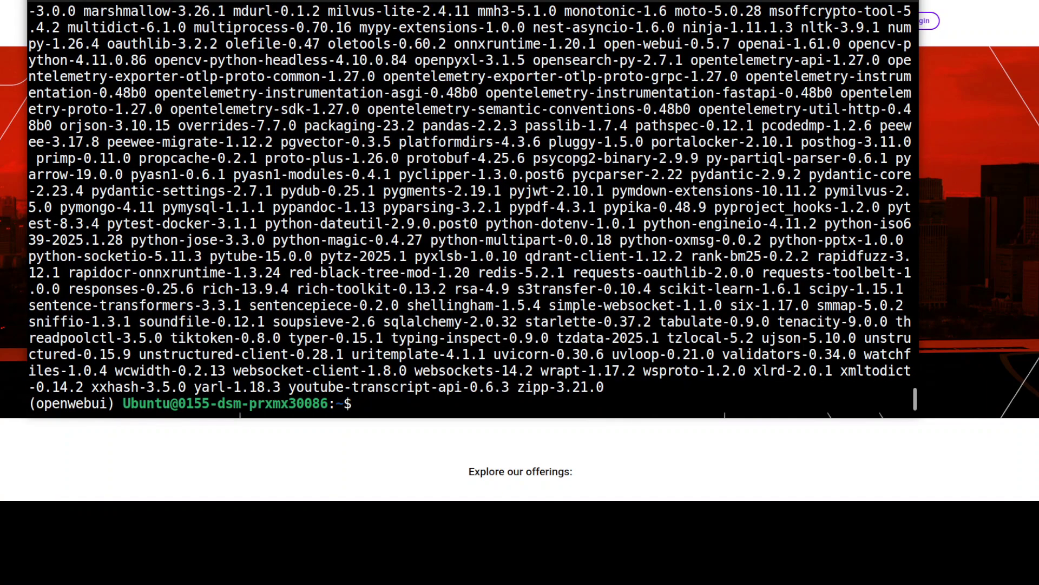
# Run 'open-webui serve' to start the server on port 8080
pyautogui.rightClick(474, 195)
pyautogui.click(501, 247)
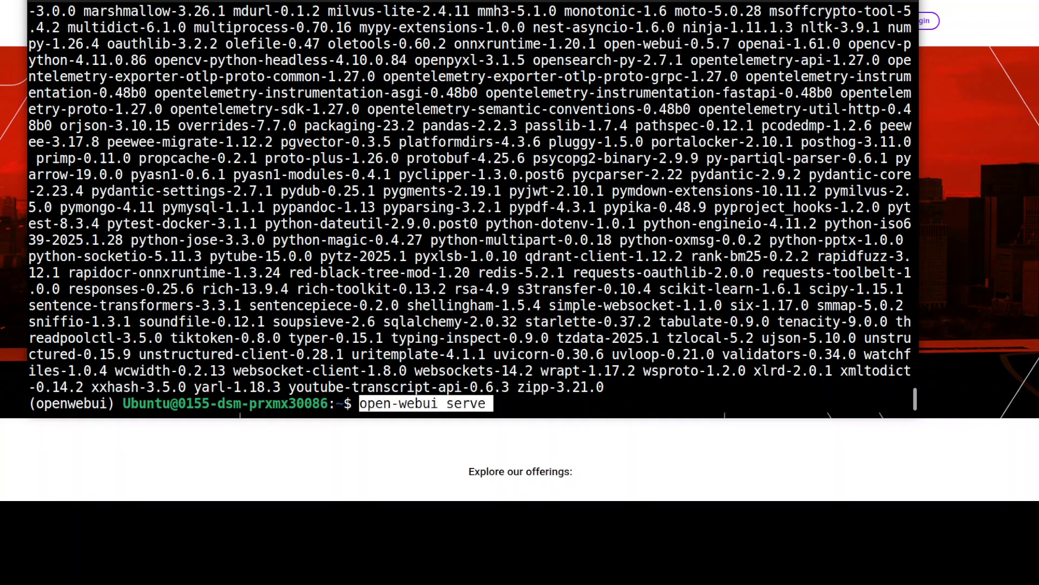
pyautogui.press('Return')
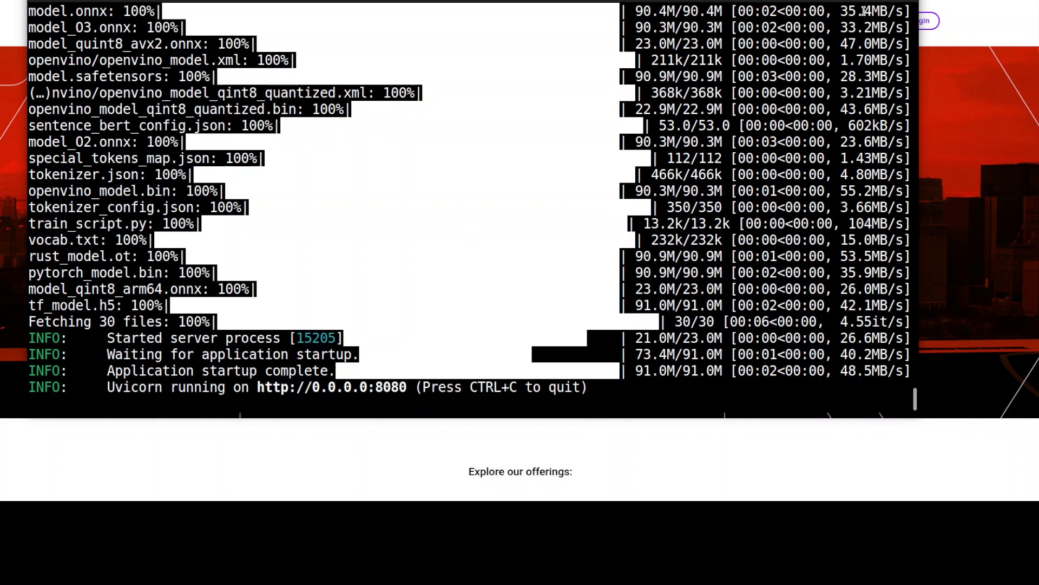
# Open a second, wider terminal window
pyautogui.press('super+h')
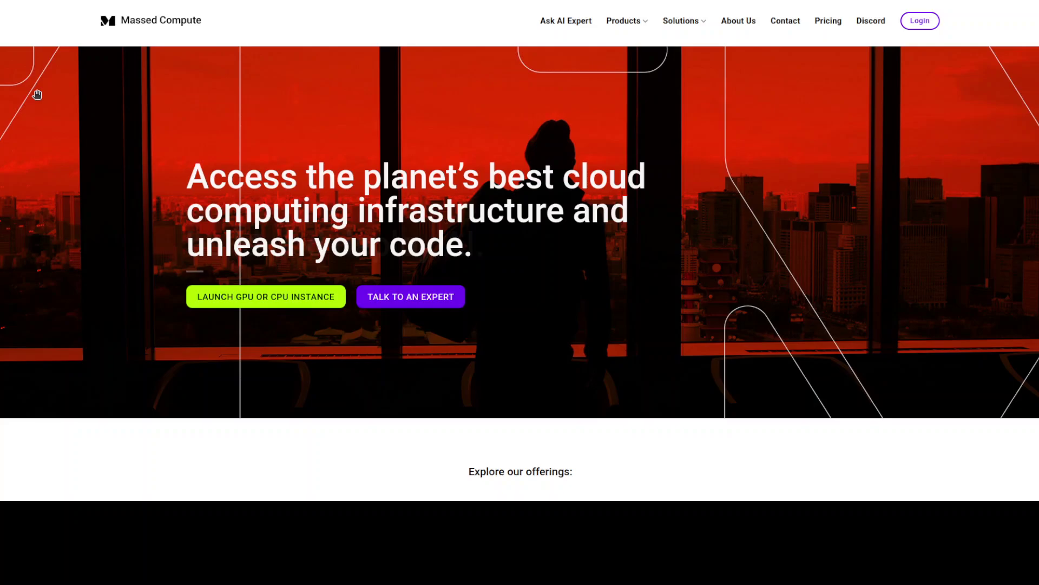
pyautogui.rightClick(35, 93)
pyautogui.click(67, 61)
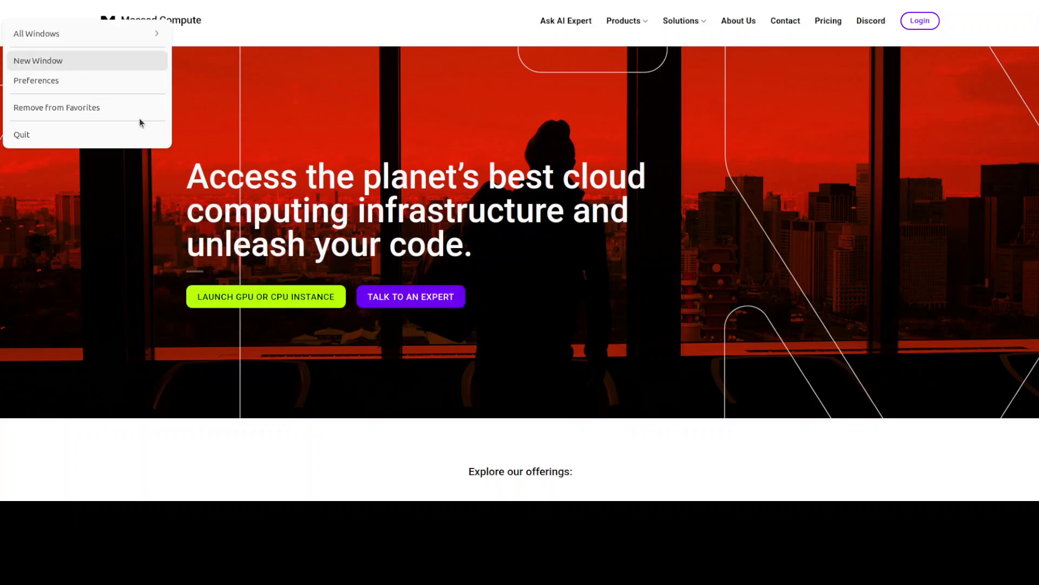
pyautogui.moveTo(672, 399); pyautogui.dragTo(878, 400)
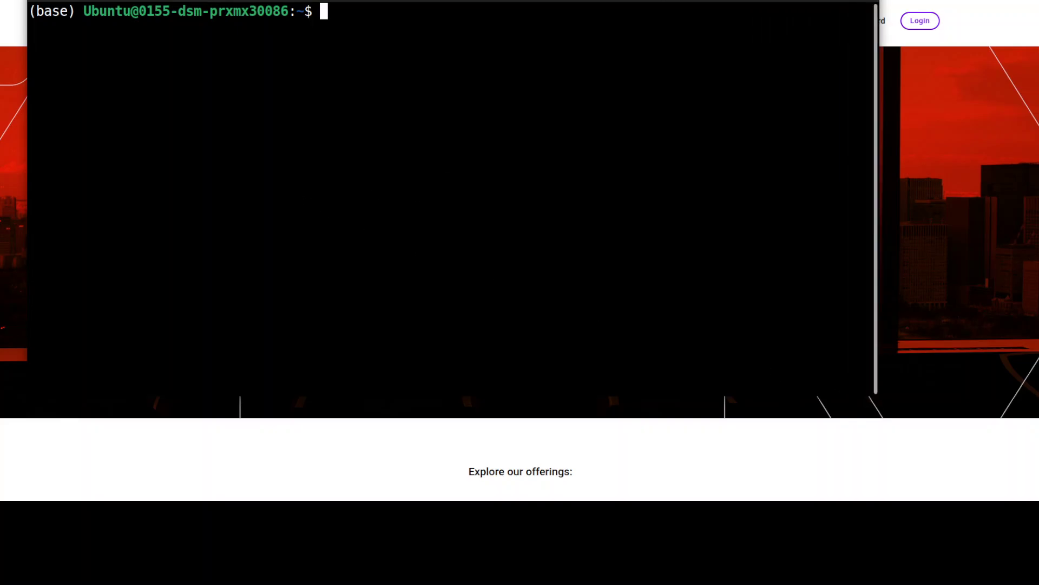
# Deactivate the base conda environment and activate openwebui instead
pyautogui.write('conda deactivate')
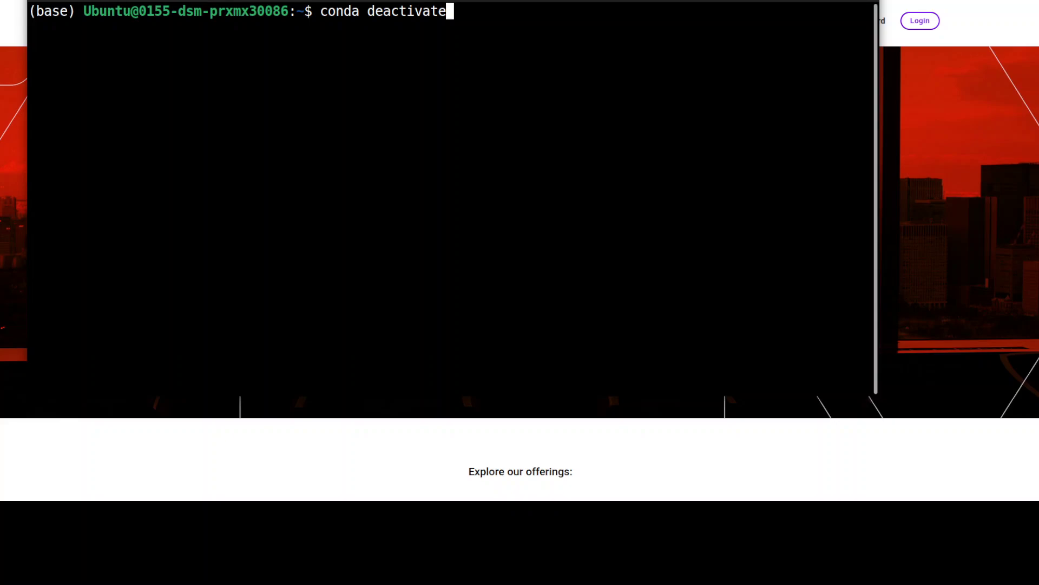
pyautogui.press('Return')
pyautogui.write('clear')
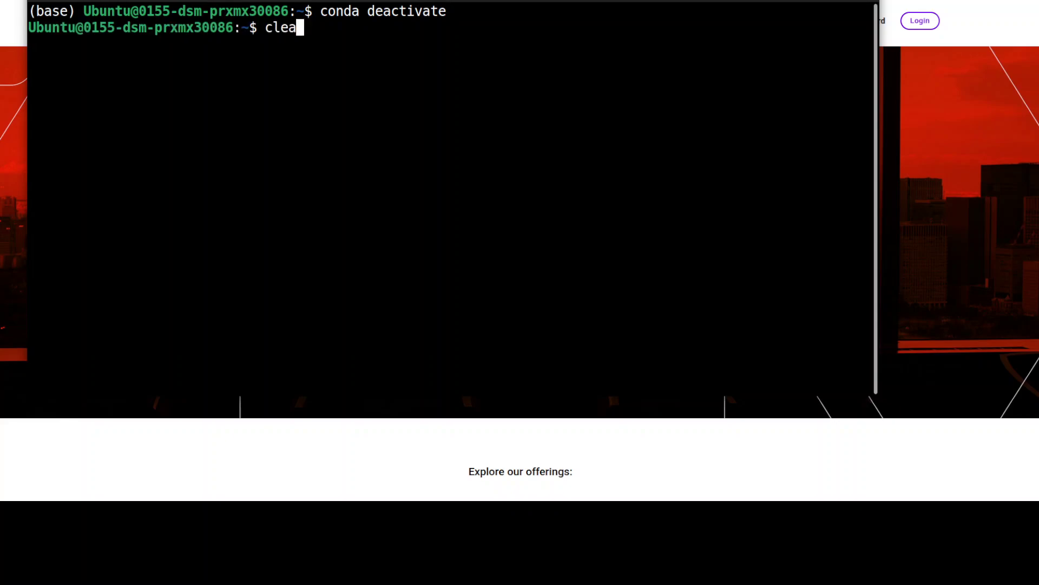
pyautogui.press('Return')
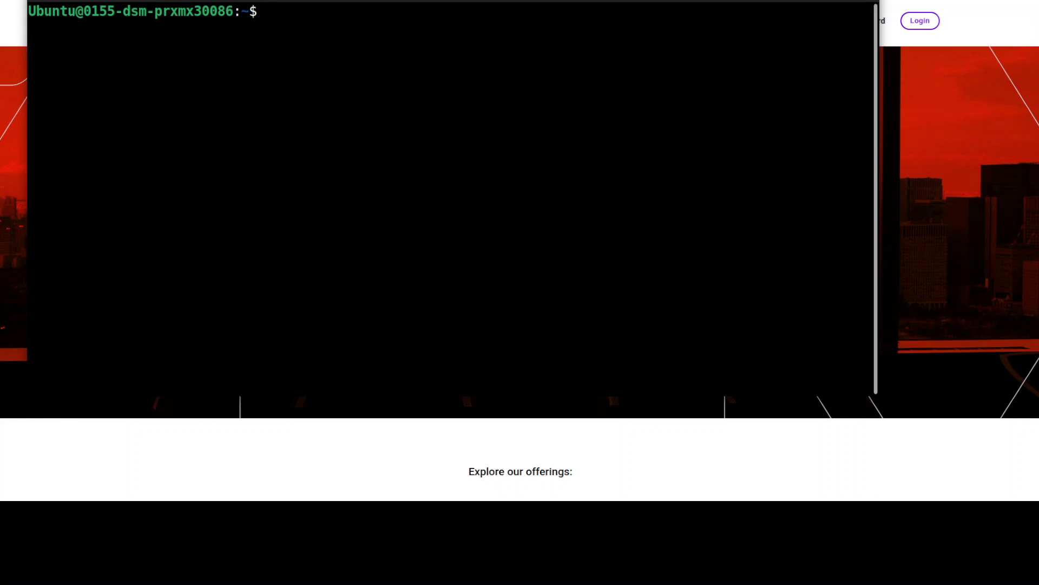
pyautogui.write('cd')
pyautogui.press('BackSpace')
pyautogui.press('BackSpace')
pyautogui.press('BackSpace')
pyautogui.write('conda activate openwebui')
pyautogui.press('Return')
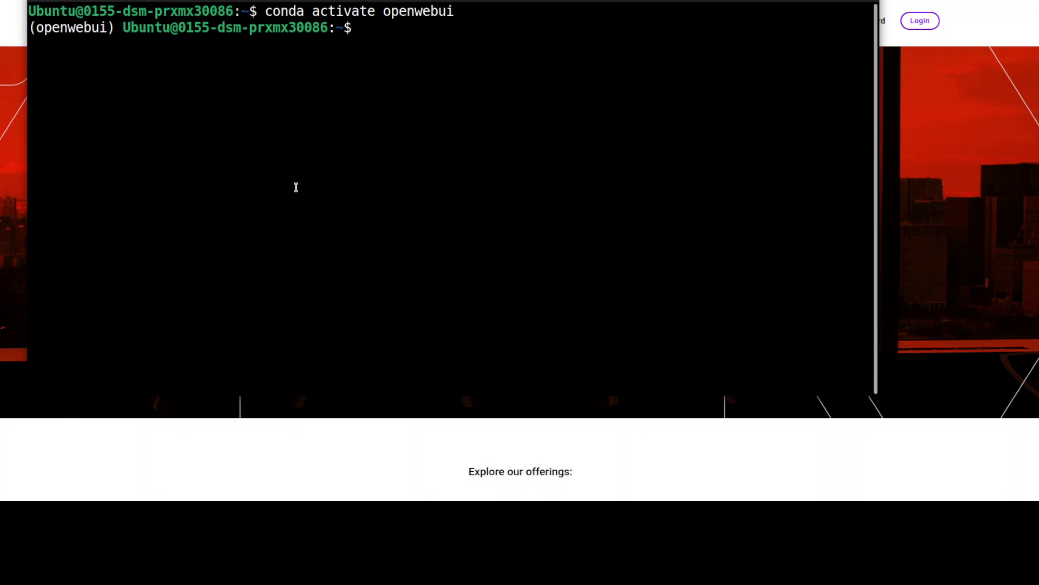
# From lcp/build/bin, launch llama-server on port 10000 with the DeepSeek-R1 UD-IQ1_S model
pyautogui.write('cd')
pyautogui.rightClick(389, 130)
pyautogui.click(371, 204)
pyautogui.rightClick(365, 157)
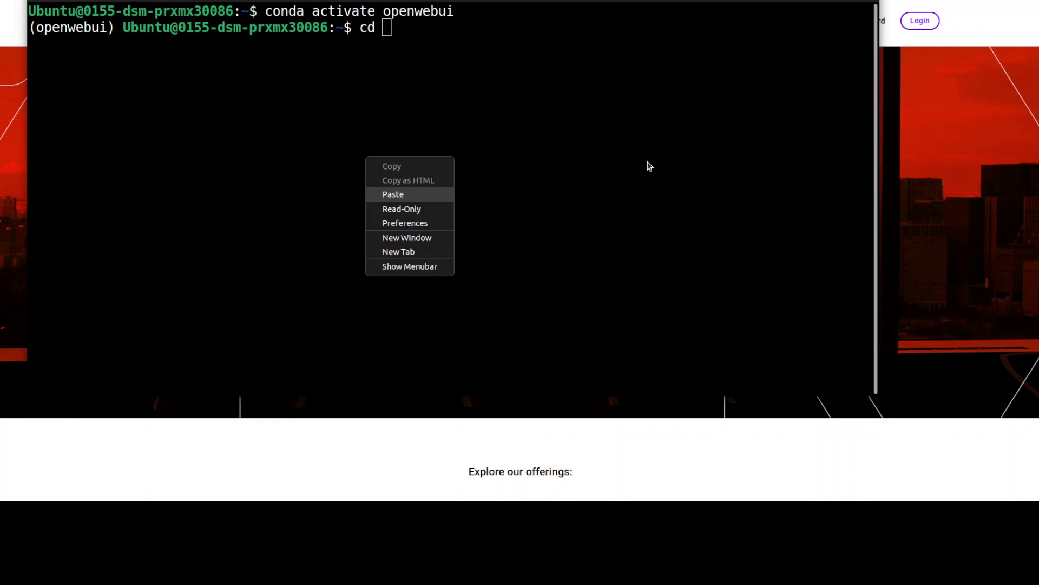
pyautogui.press('Return')
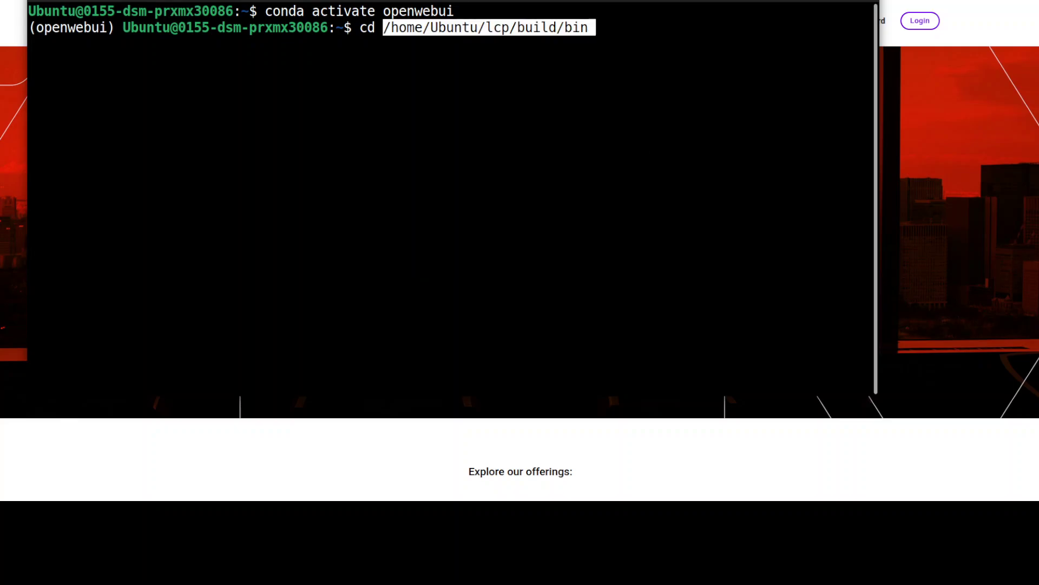
pyautogui.press('Return')
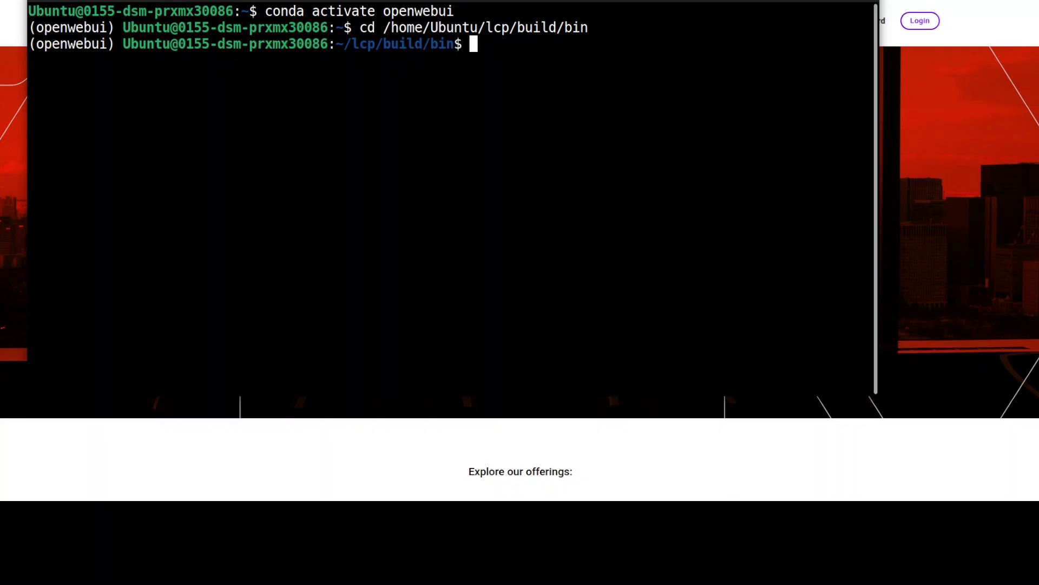
pyautogui.rightClick(321, 165)
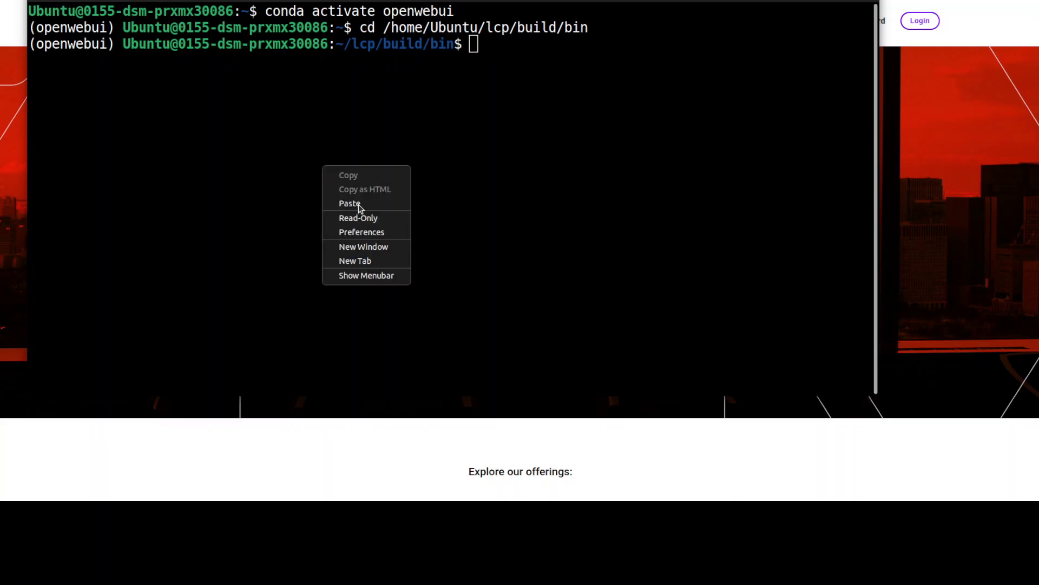
pyautogui.click(401, 208)
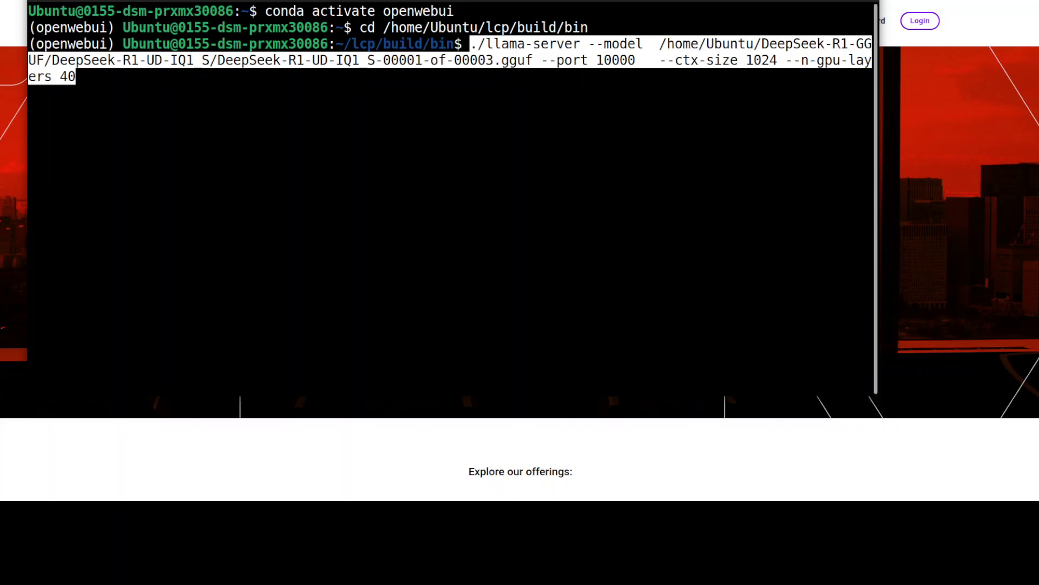
pyautogui.press('Return')
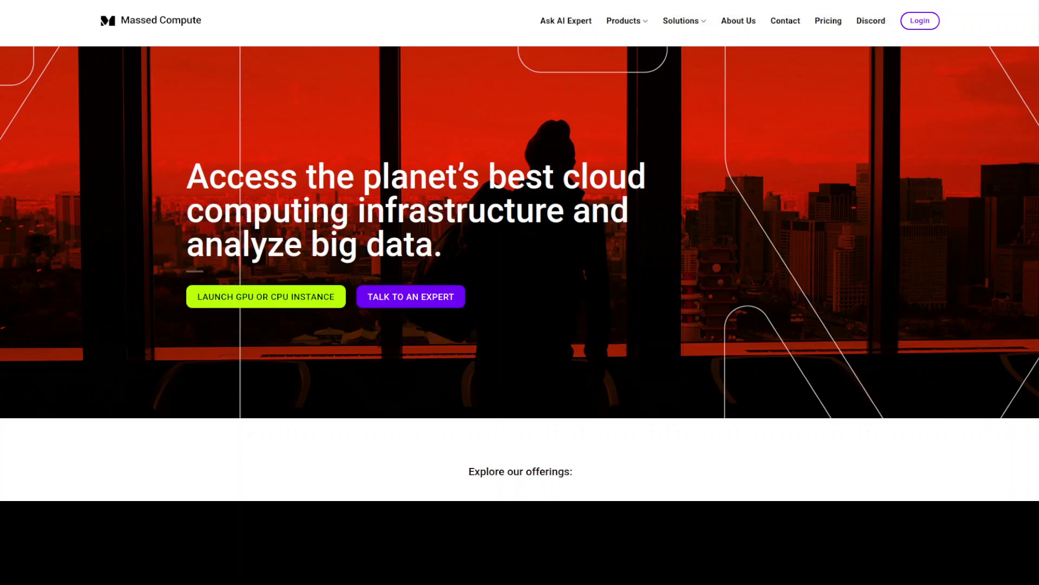
# Load Open WebUI at localhost:8080 in a new Firefox tab and dismiss the What's New notes
pyautogui.hotkey('ctrl', 't')
pyautogui.write('l')
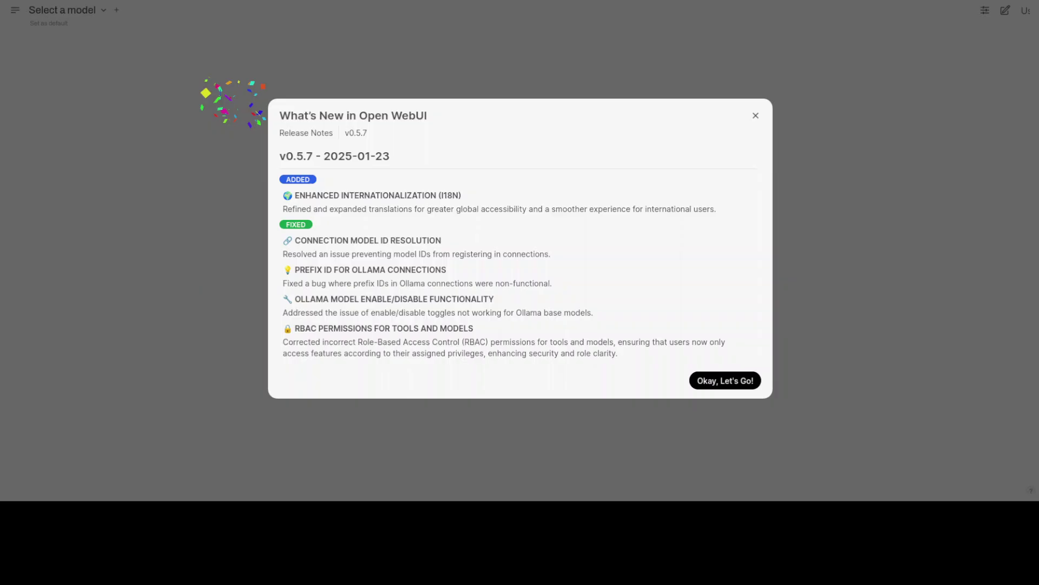
pyautogui.click(707, 381)
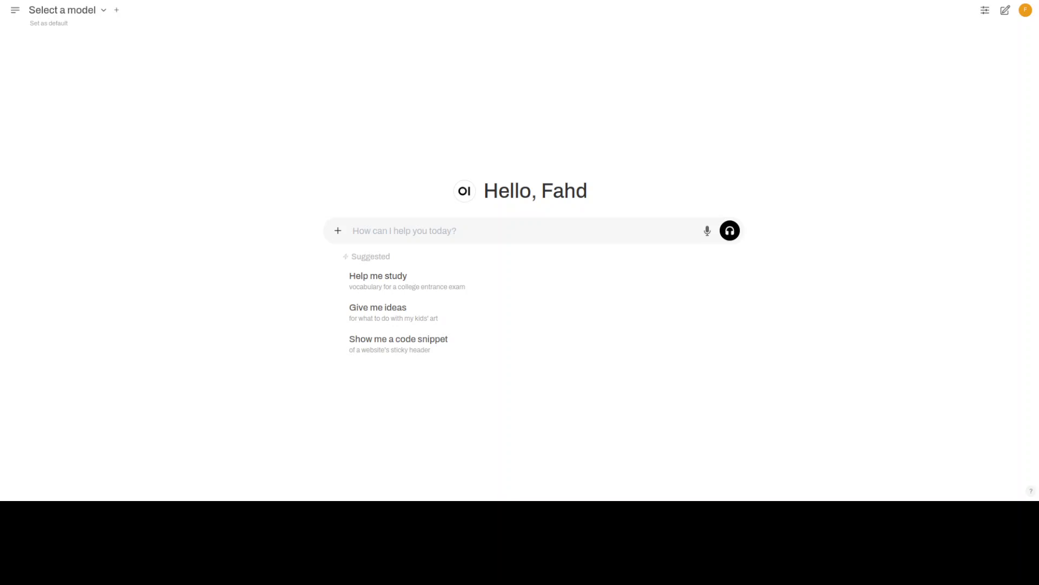
# Go to the Admin Panel's Users list from the account menu and set the WebUI theme to Dark
pyautogui.hotkey('alt', 'Tab')
pyautogui.click(1026, 11)
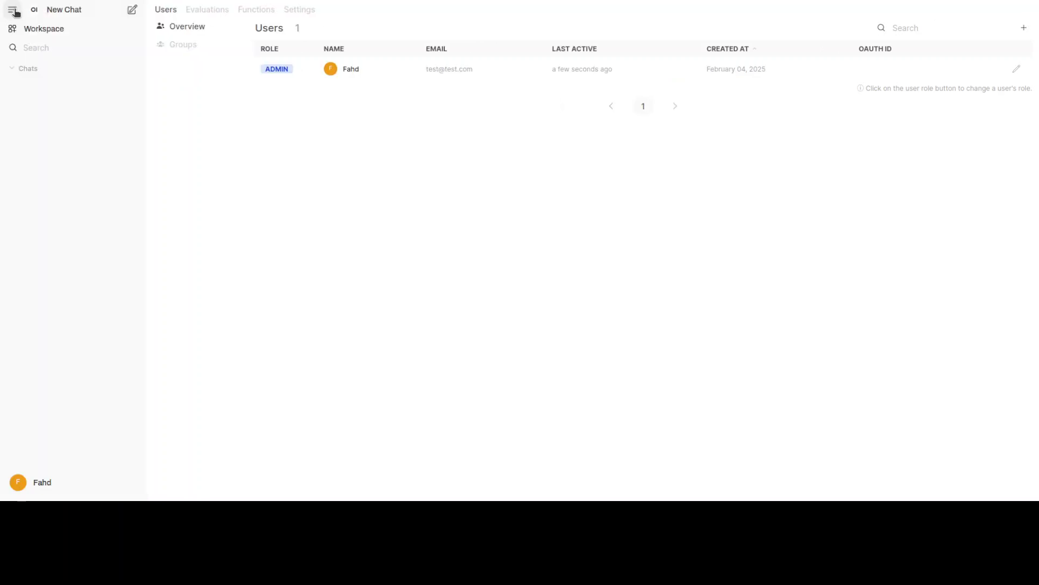
pyautogui.click(56, 10)
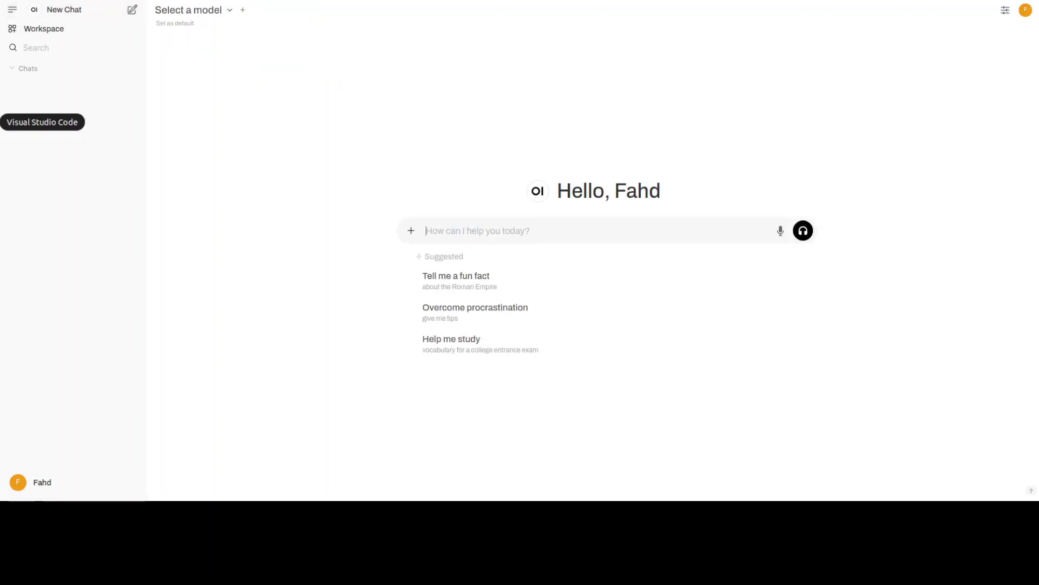
pyautogui.click(1026, 10)
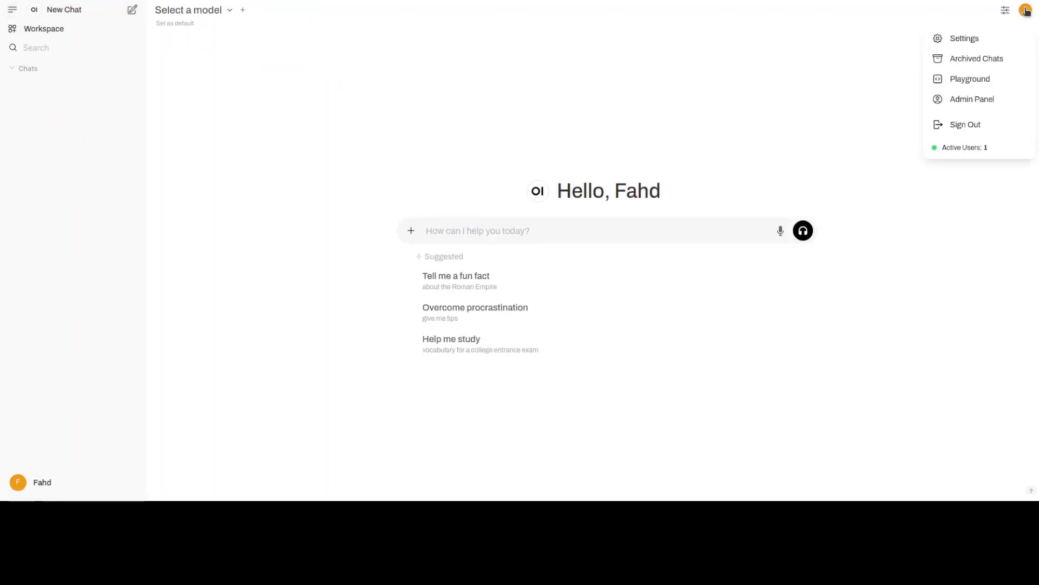
pyautogui.click(966, 100)
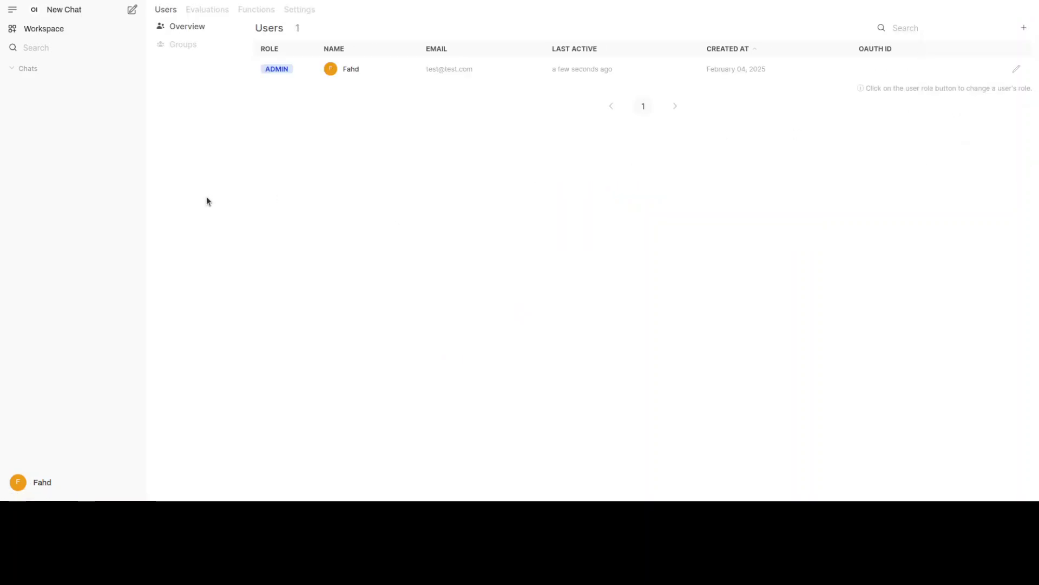
pyautogui.click(45, 29)
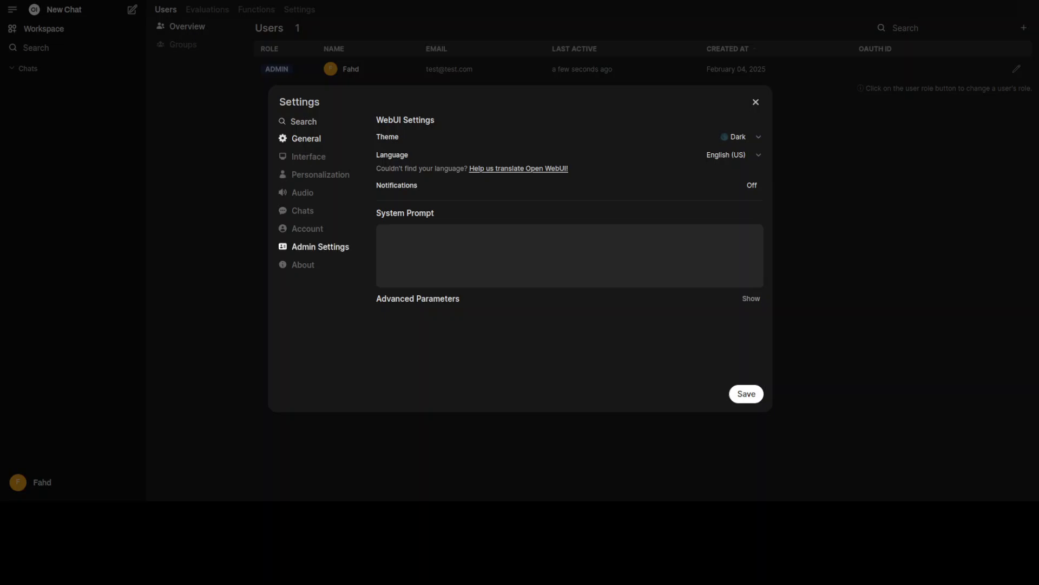
pyautogui.click(336, 251)
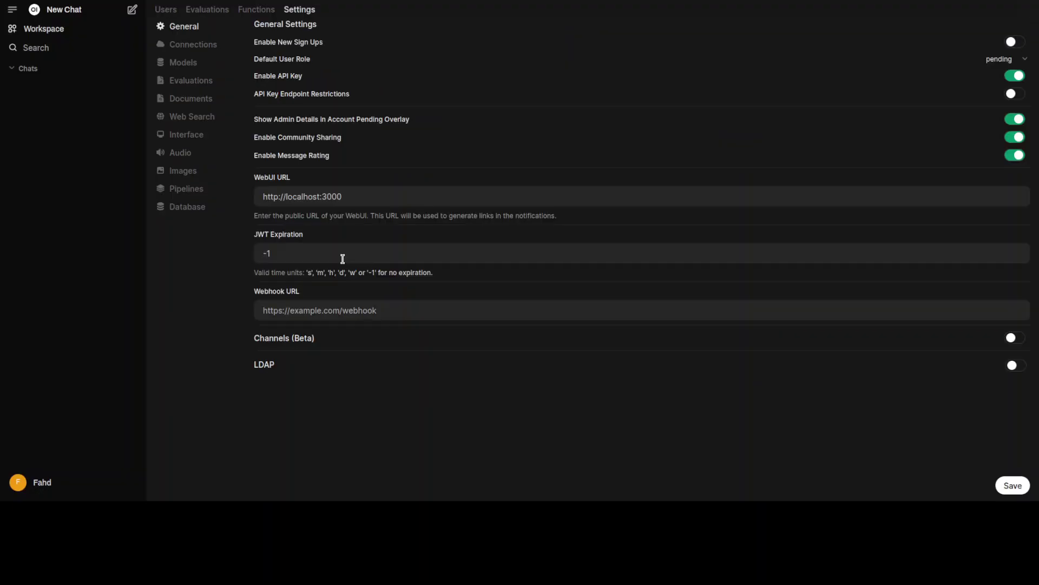
pyautogui.click(200, 48)
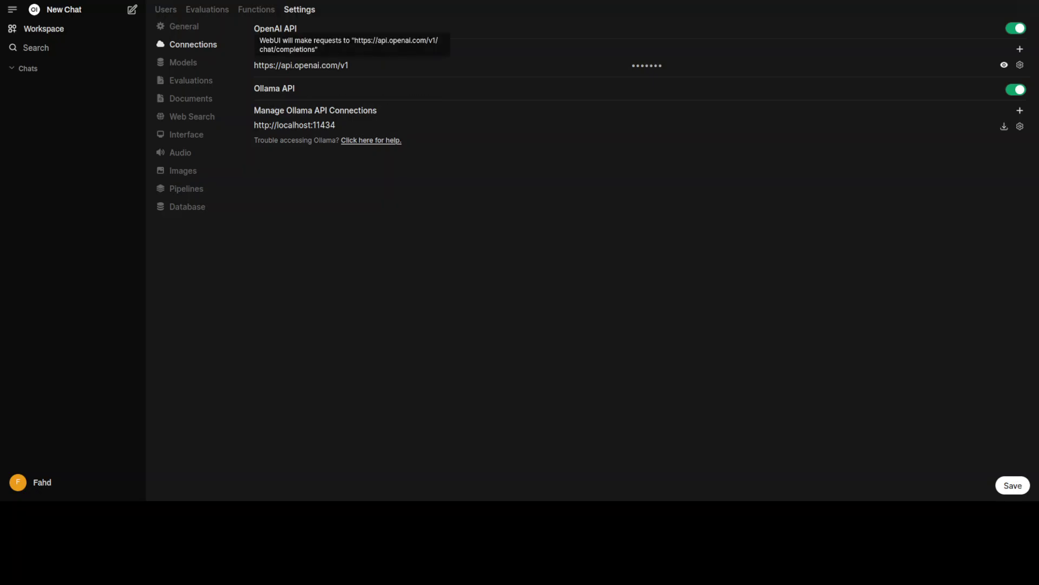
pyautogui.moveTo(349, 65); pyautogui.dragTo(232, 62)
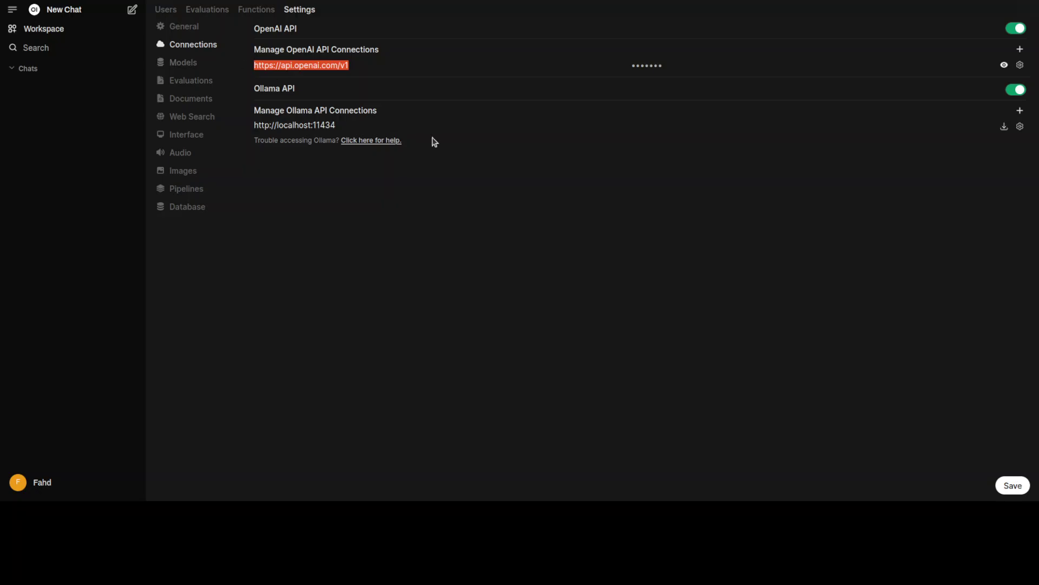
pyautogui.write('http://127.0.0.1:10000/v1')
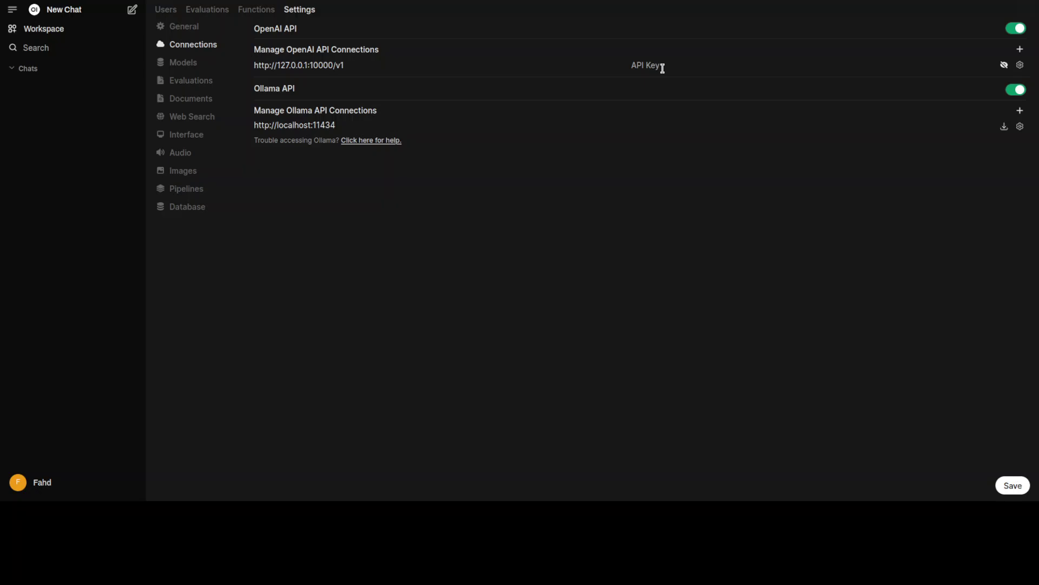
pyautogui.write('none')
pyautogui.click(1023, 490)
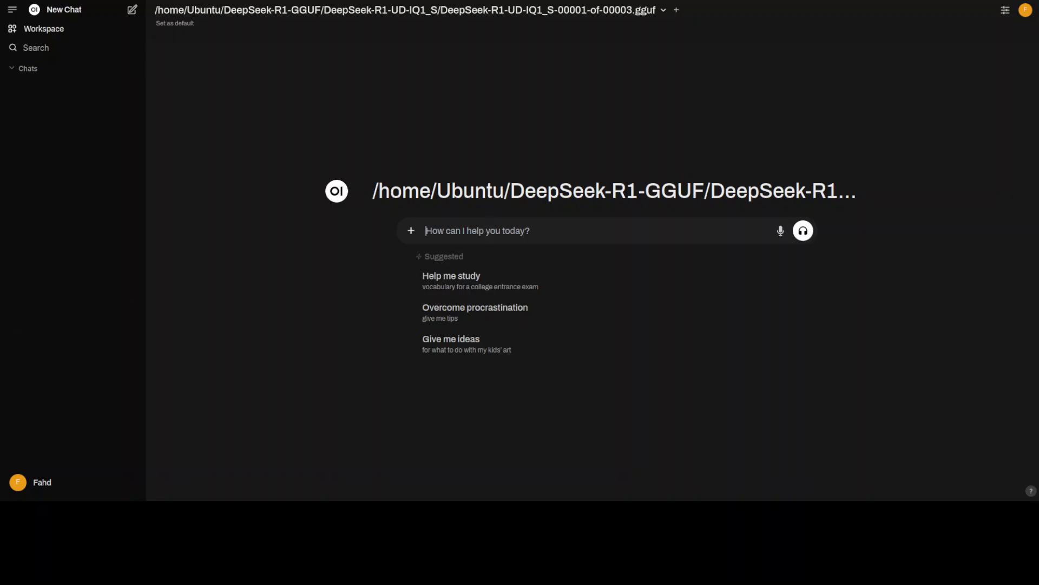
# Send 'what is happiness' to DeepSeek-R1 and expand its Thinking section
pyautogui.write('what is happiness')
pyautogui.press('Return')
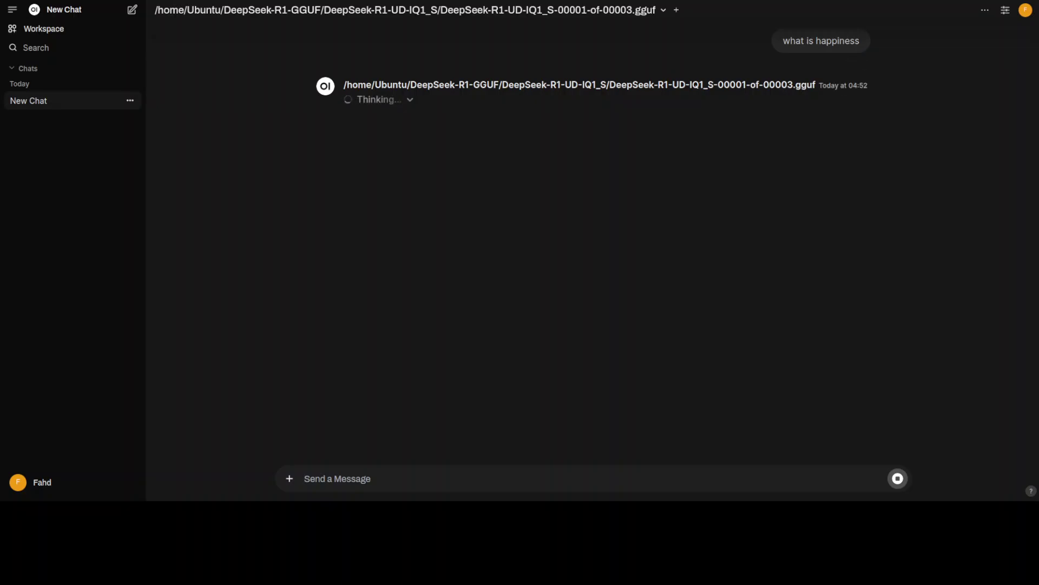
pyautogui.click(412, 100)
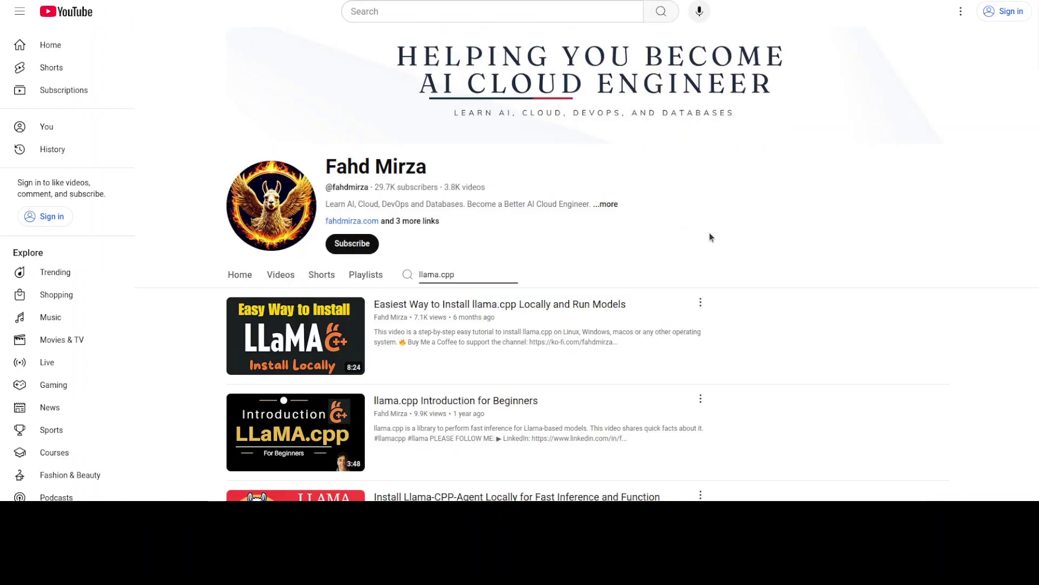
# Search the channel's videos for llama.cpp
pyautogui.click(466, 277)
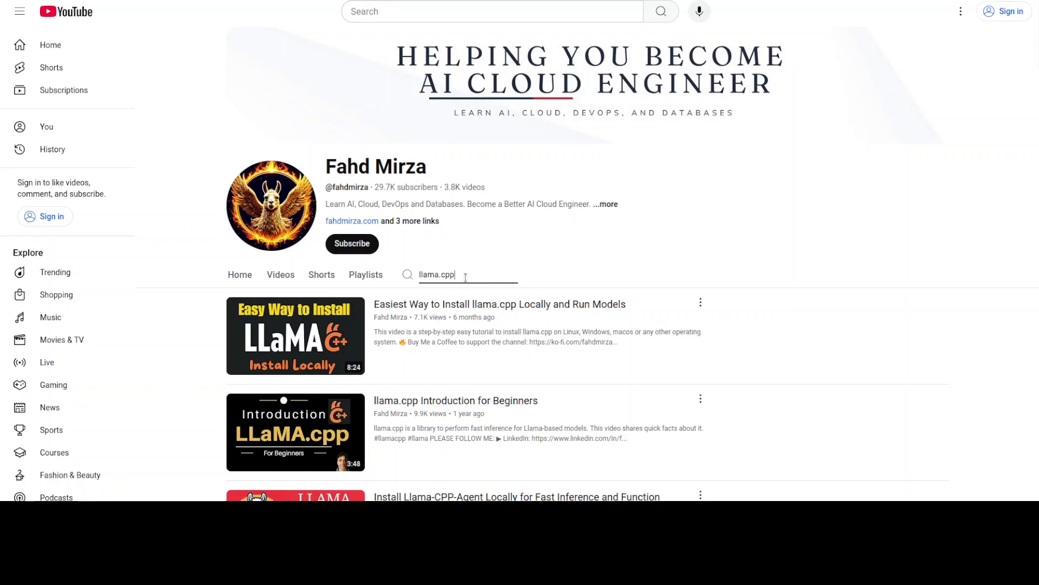